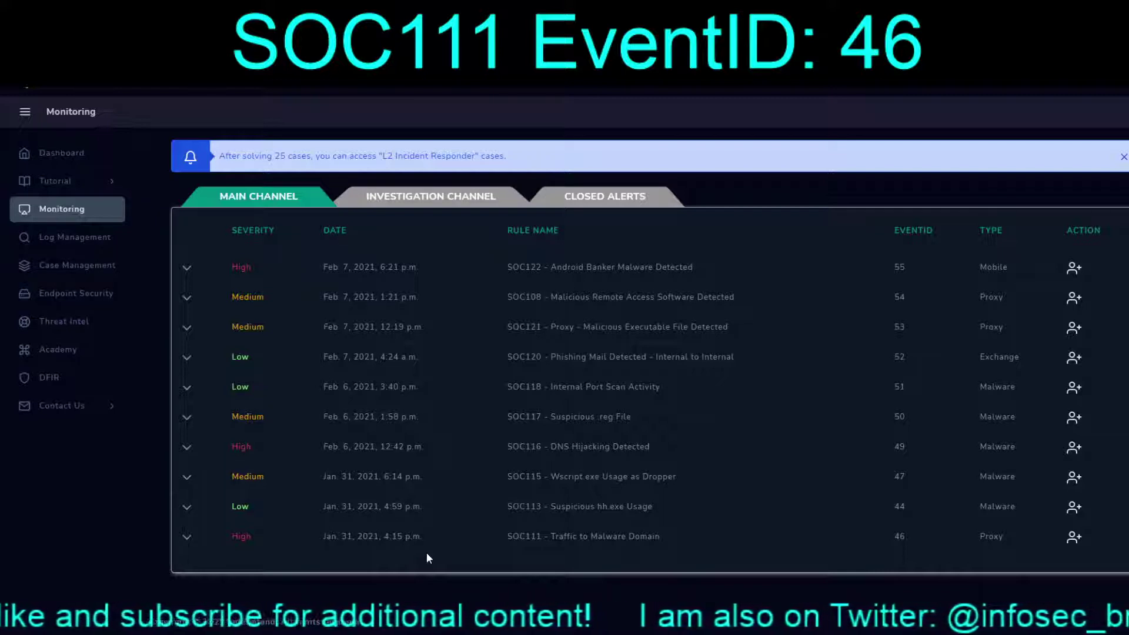
Step: Review the closed alerts list, then return to the main channel of open alerts
left_click(600, 196)
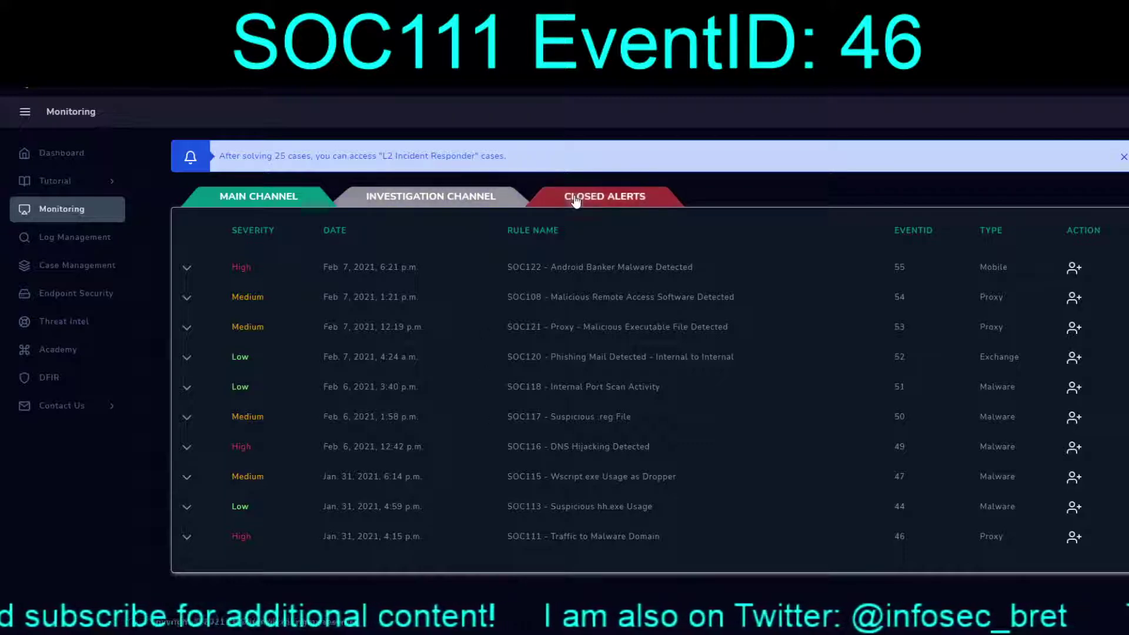
scroll(605, 328, "down", 6)
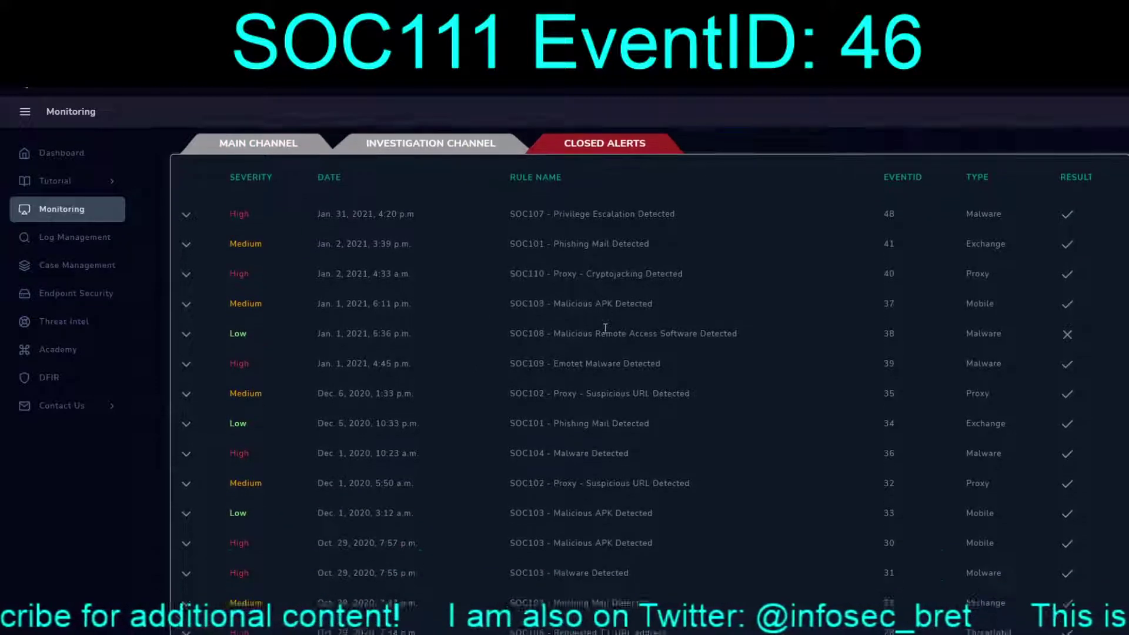
scroll(605, 329, "down", 5)
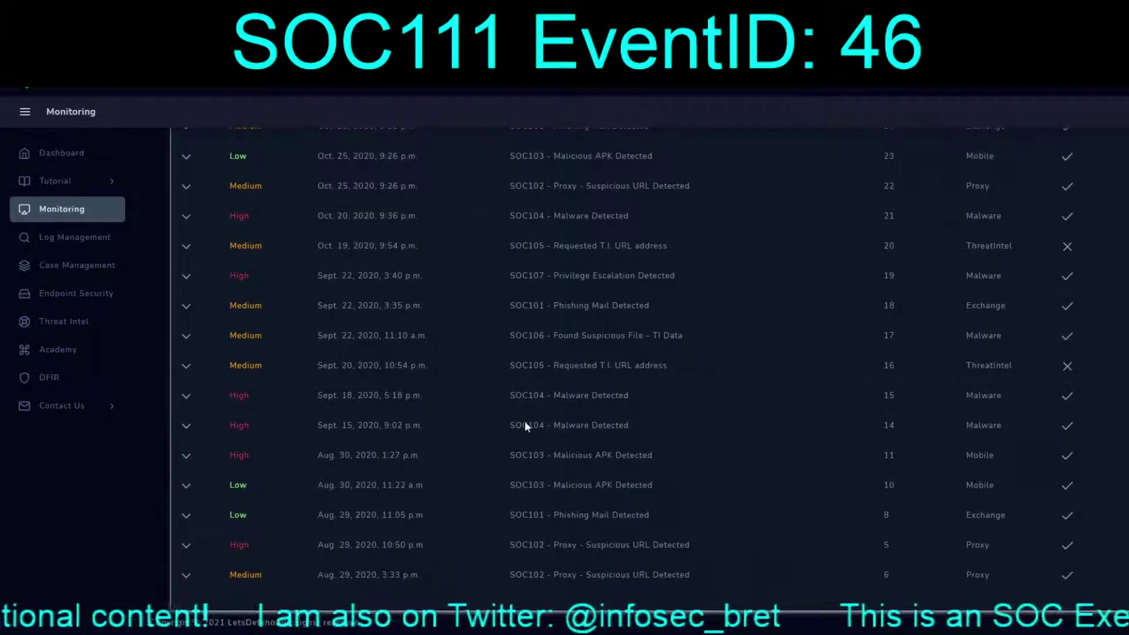
scroll(517, 461, "up", 7)
scroll(239, 325, "up", 3)
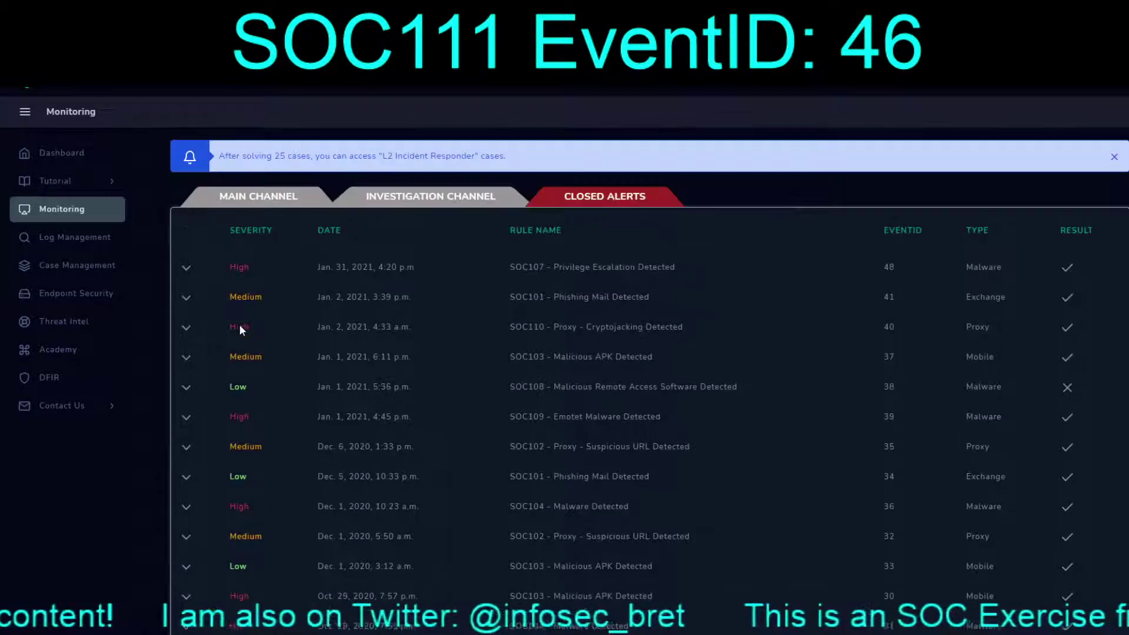
left_click(259, 196)
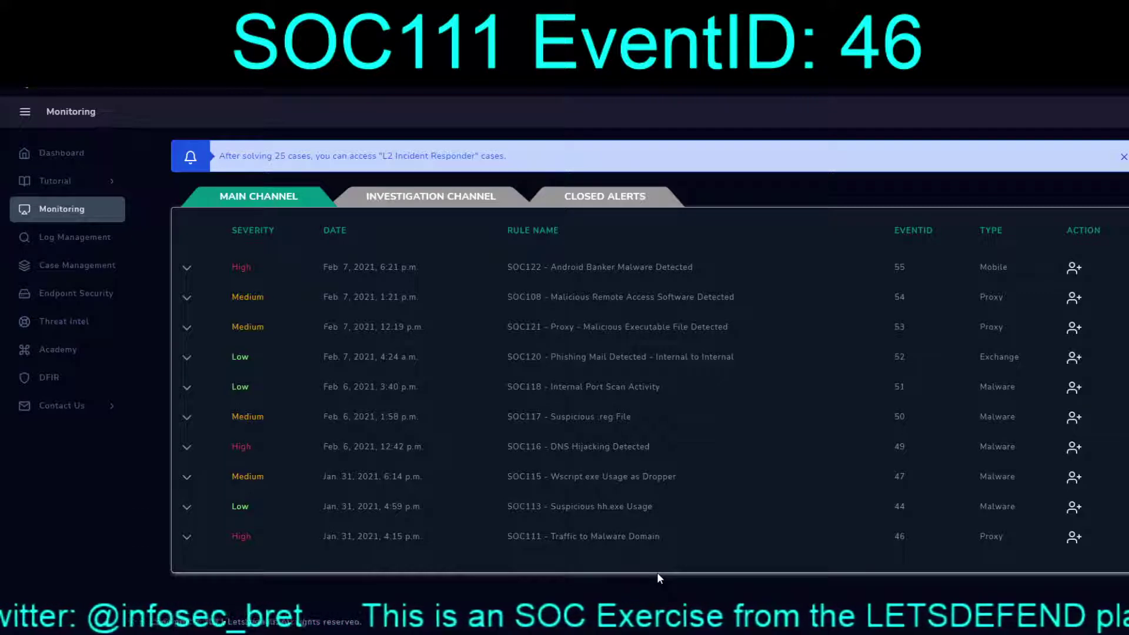
Step: Inspect the details of the SOC111 alert with EventID 46 and the raw proxy log for source address 172.16.17.45
left_click(212, 545)
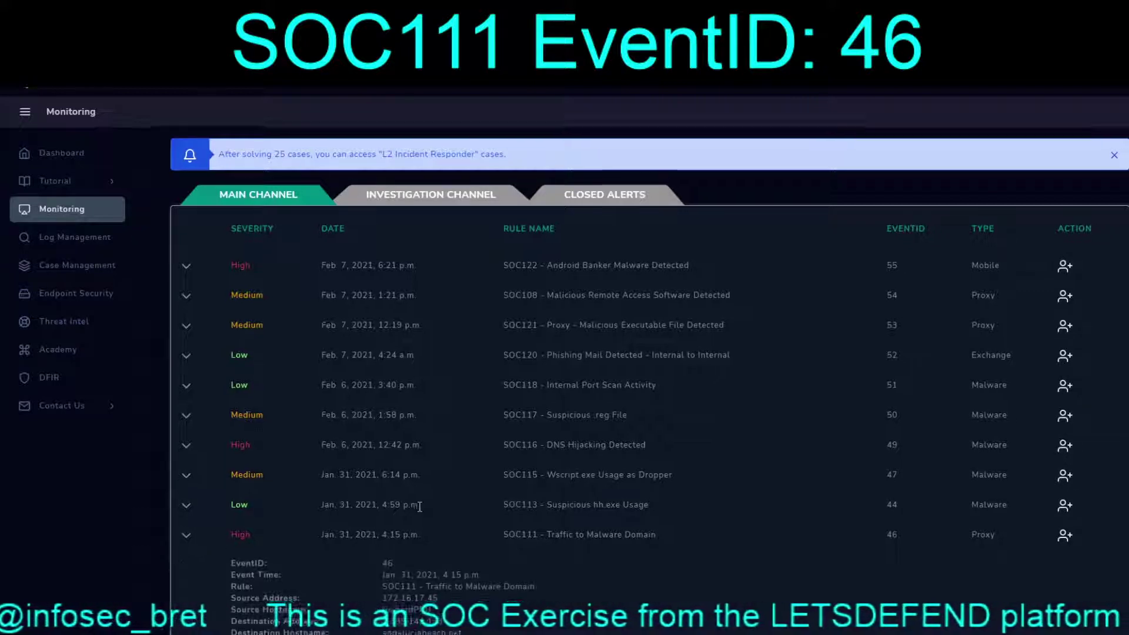
scroll(658, 484, "down", 2)
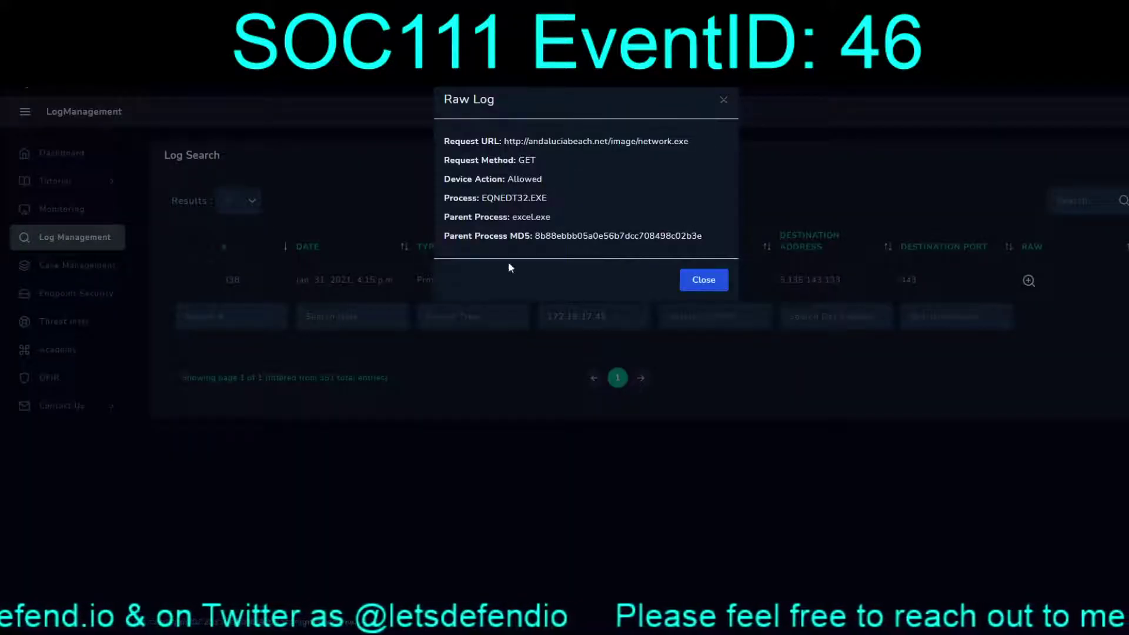
left_click(717, 280)
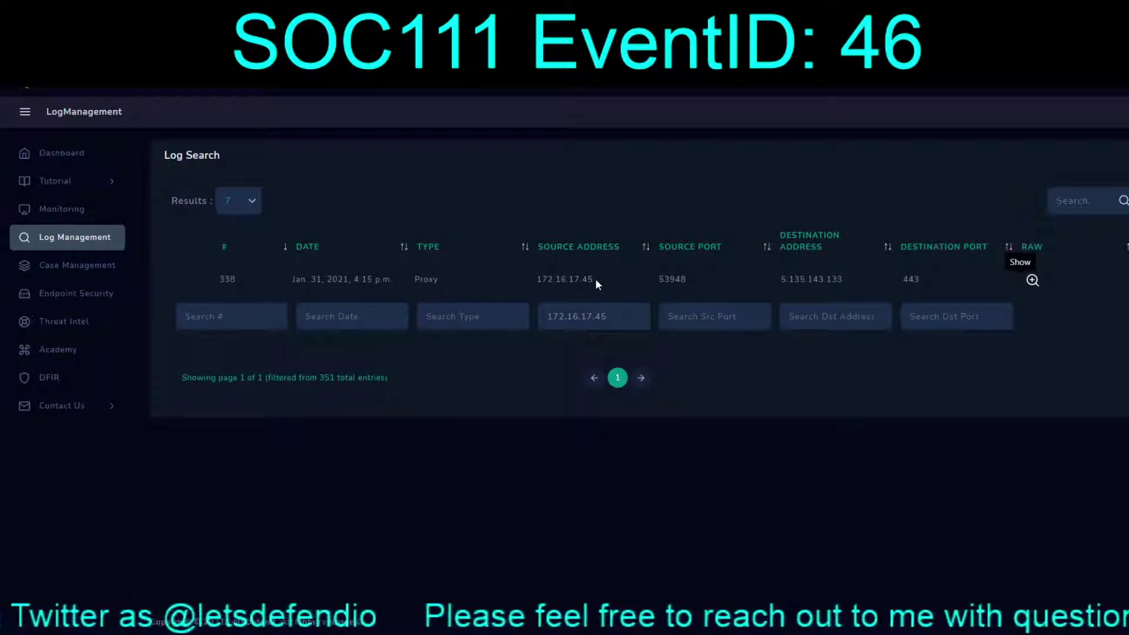
left_click(1031, 282)
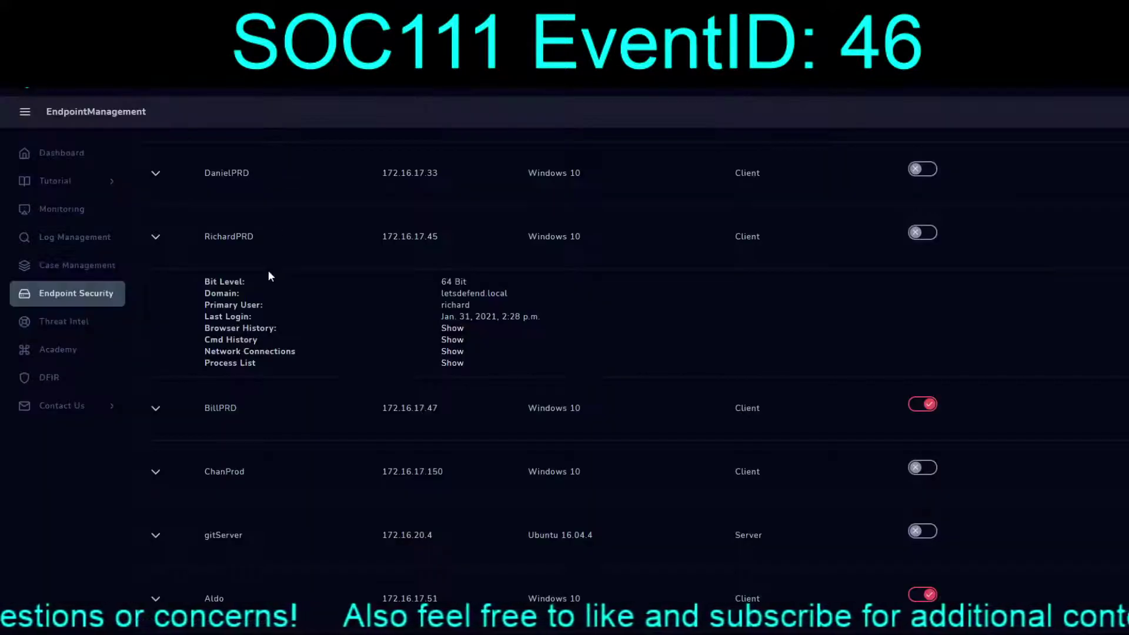
Step: Examine the process list of the 172.16.17.45 endpoint, including the path and command of EXCEL.EXE
left_click(453, 364)
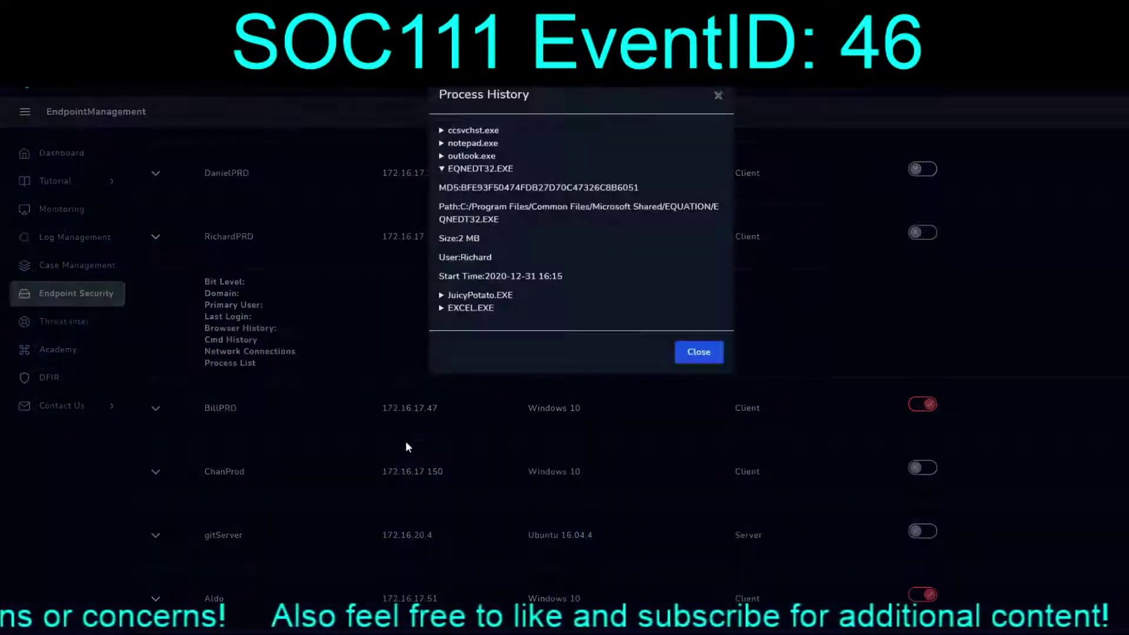
left_click(441, 316)
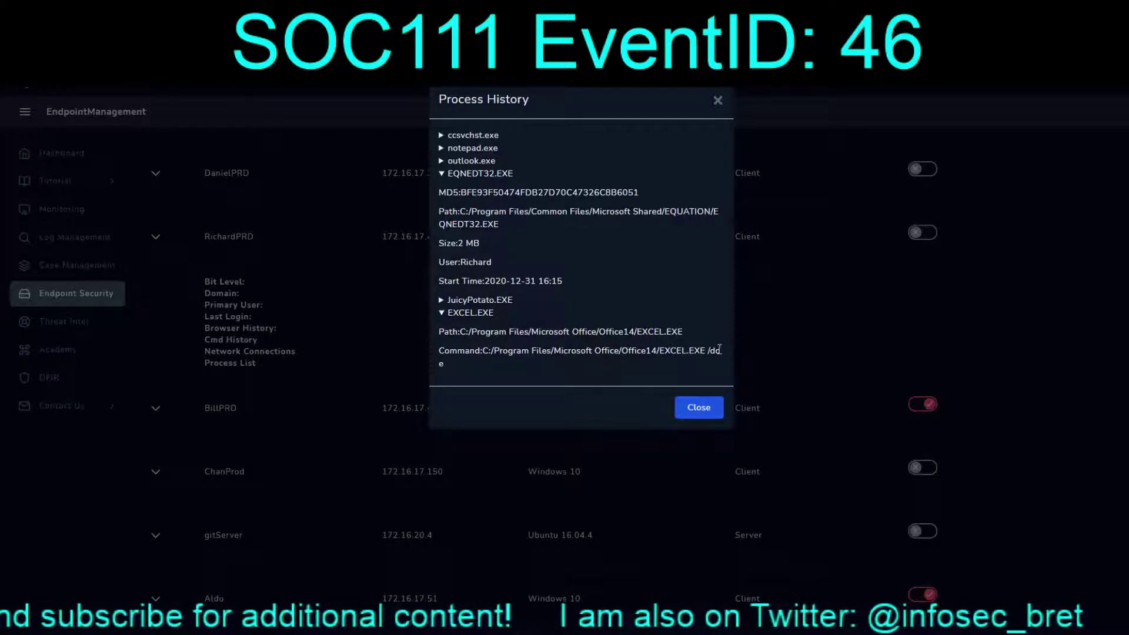
left_click(700, 407)
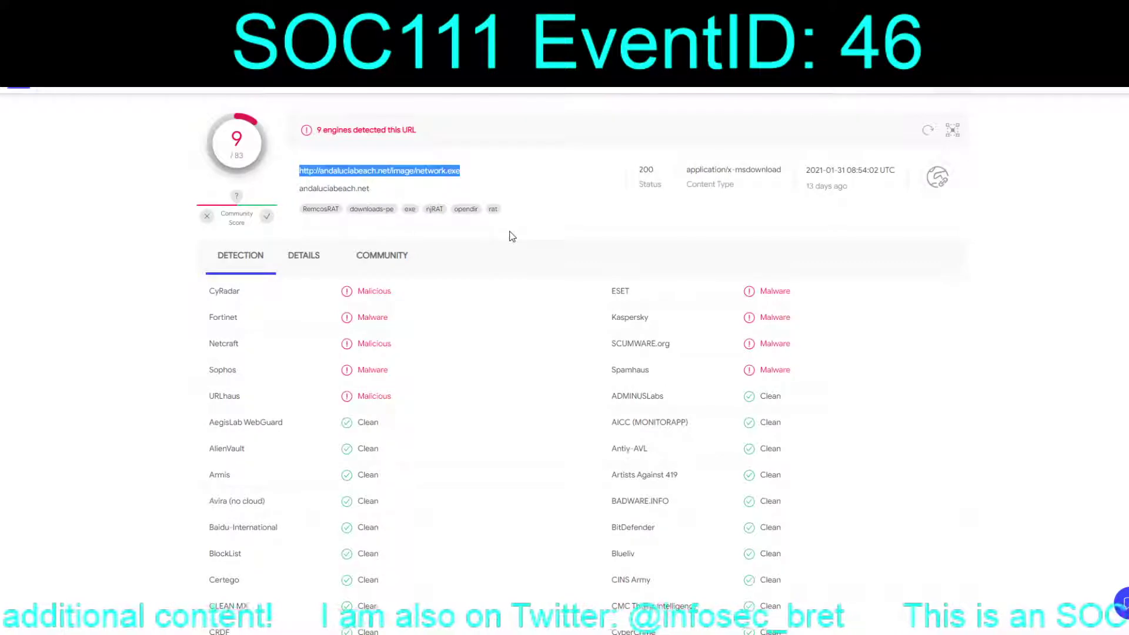
left_click(510, 232)
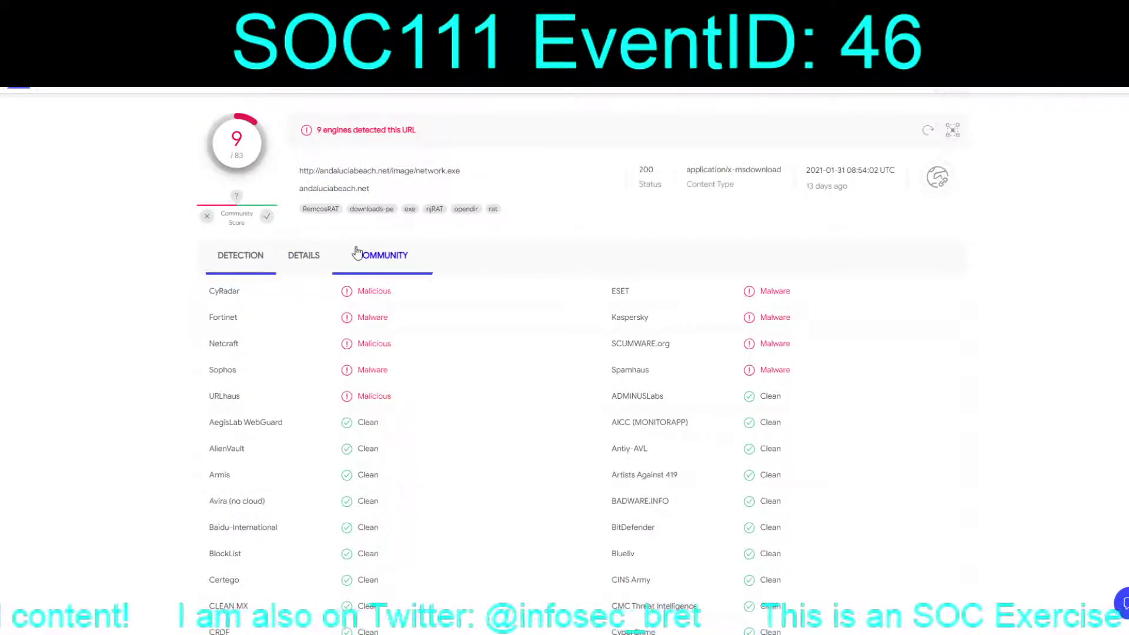
left_click(921, 127)
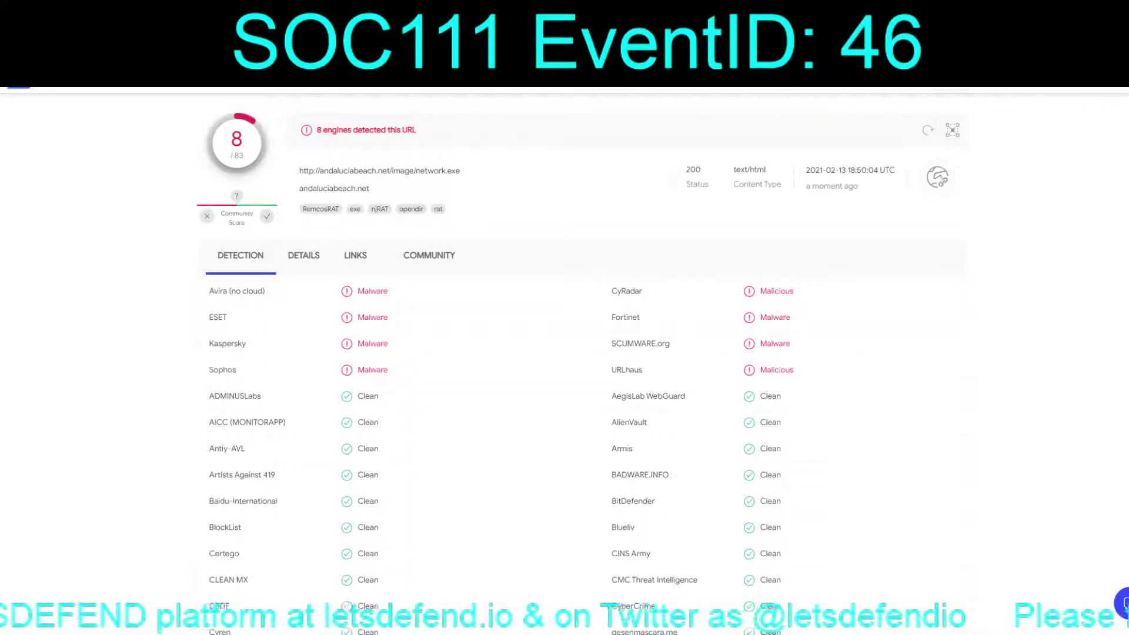
Step: Switch to URLhaus and read the database entry for the network.exe URL through to its payload delivery section
key("ctrl+Tab")
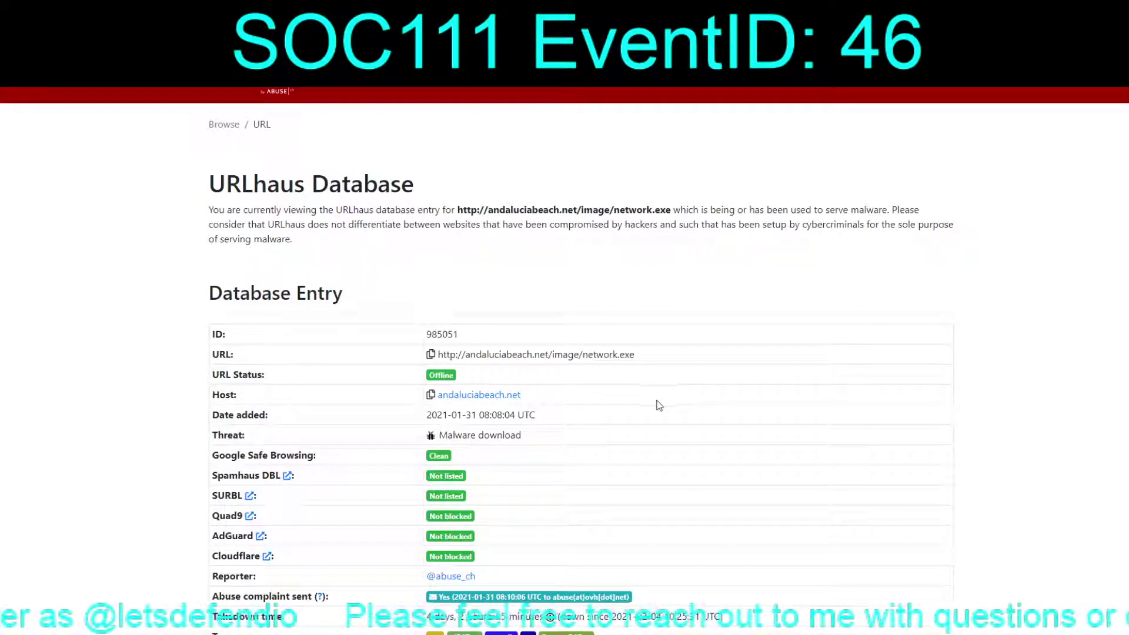
scroll(650, 416, "down", 1)
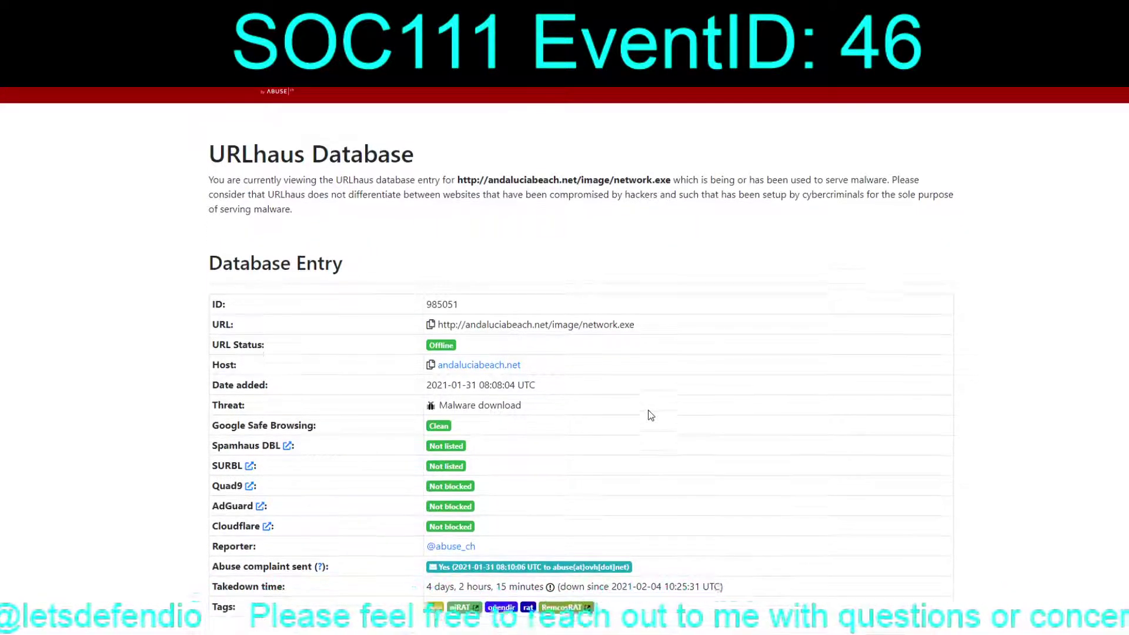
scroll(650, 415, "down", 1)
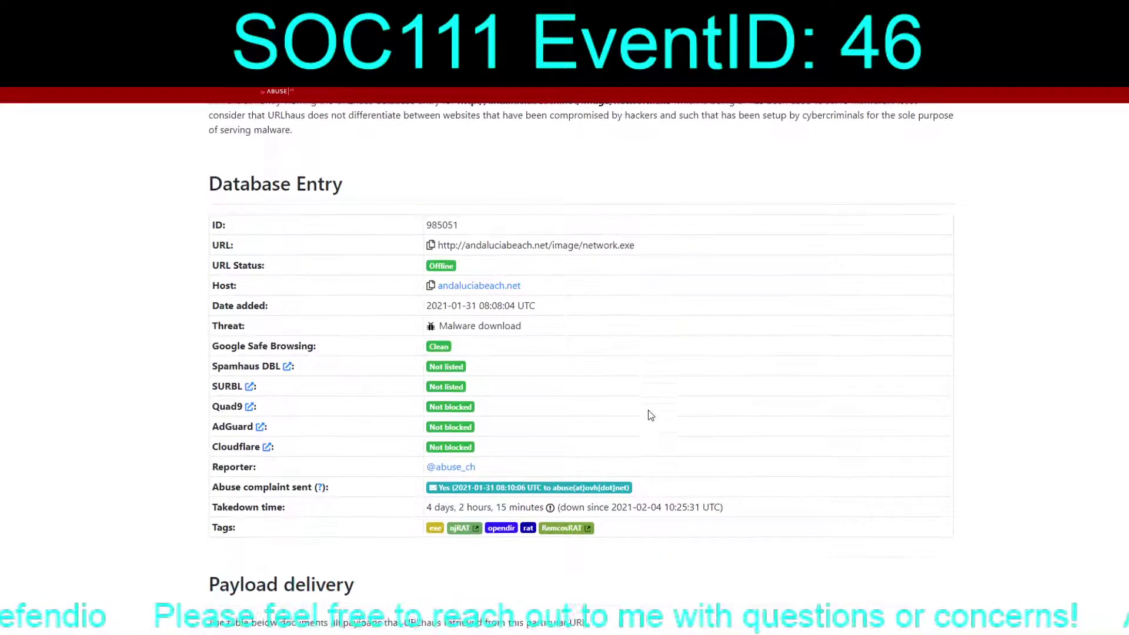
scroll(649, 412, "down", 1)
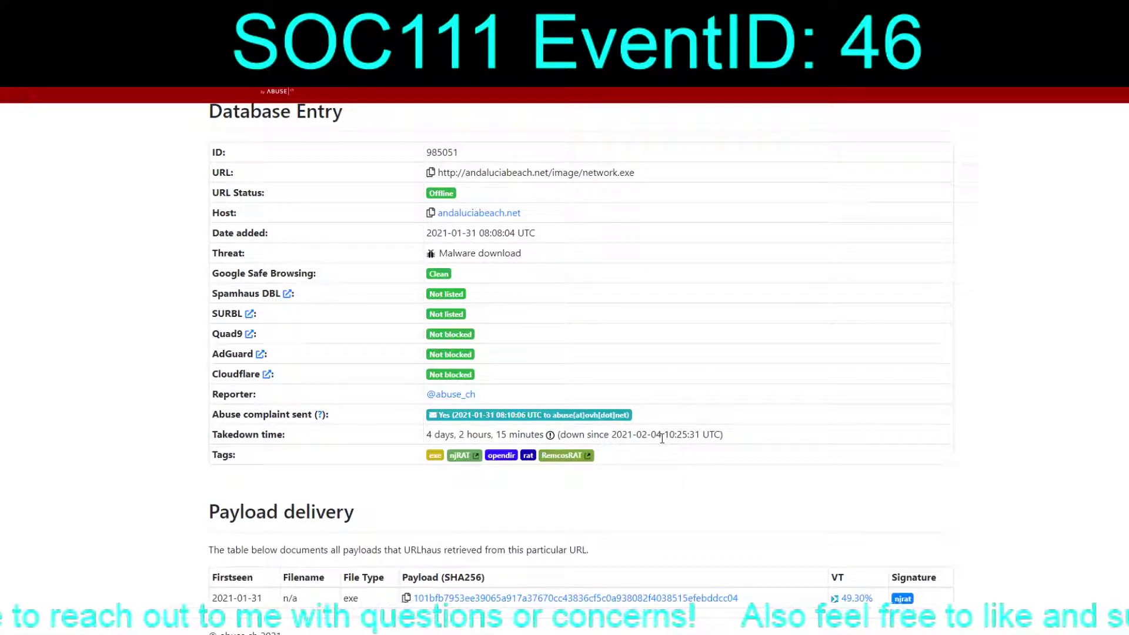
scroll(662, 438, "down", 1)
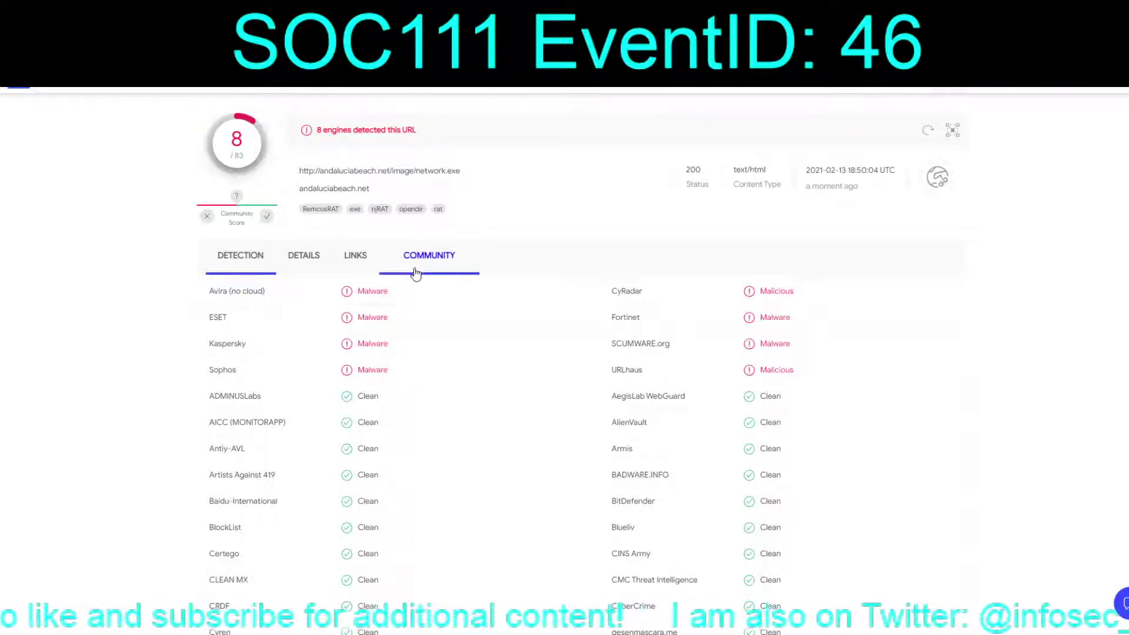
Step: Check the details of the network.exe URL report on VirusTotal, including its body SHA-256, and open the community comments
left_click(305, 259)
scroll(304, 303, "down", 1)
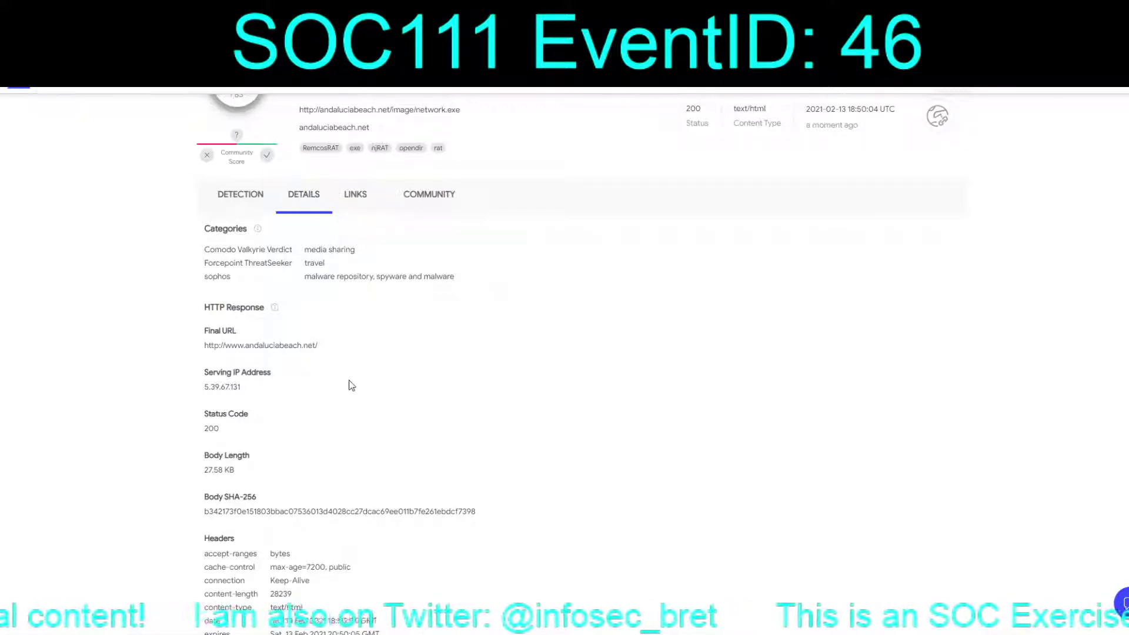
double_click(320, 511)
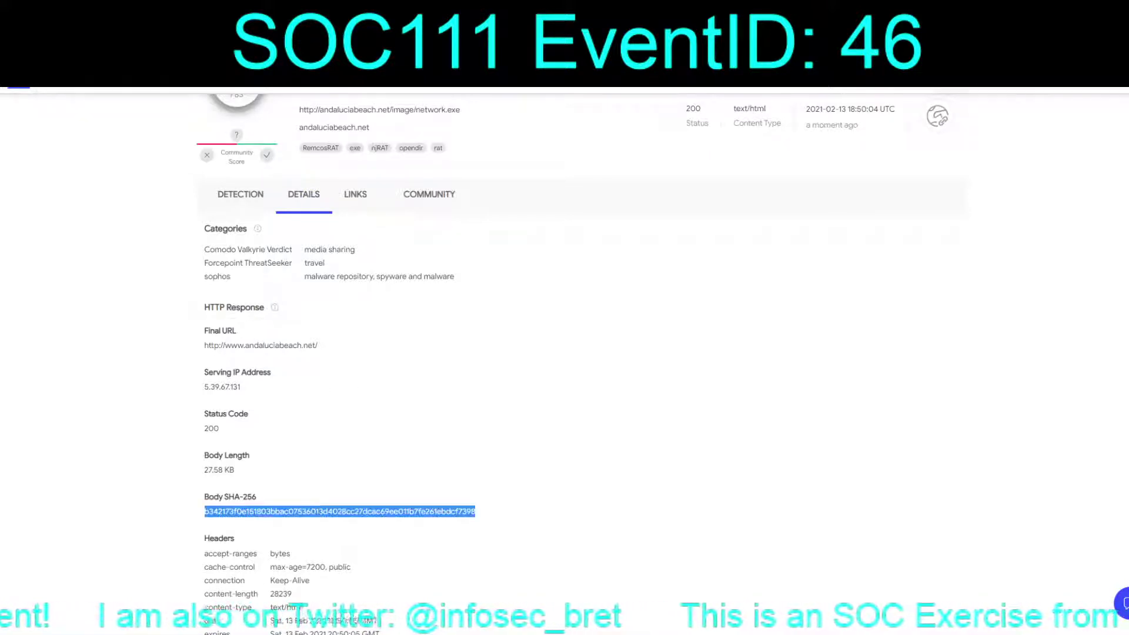
left_click(453, 195)
scroll(318, 212, "up", 5)
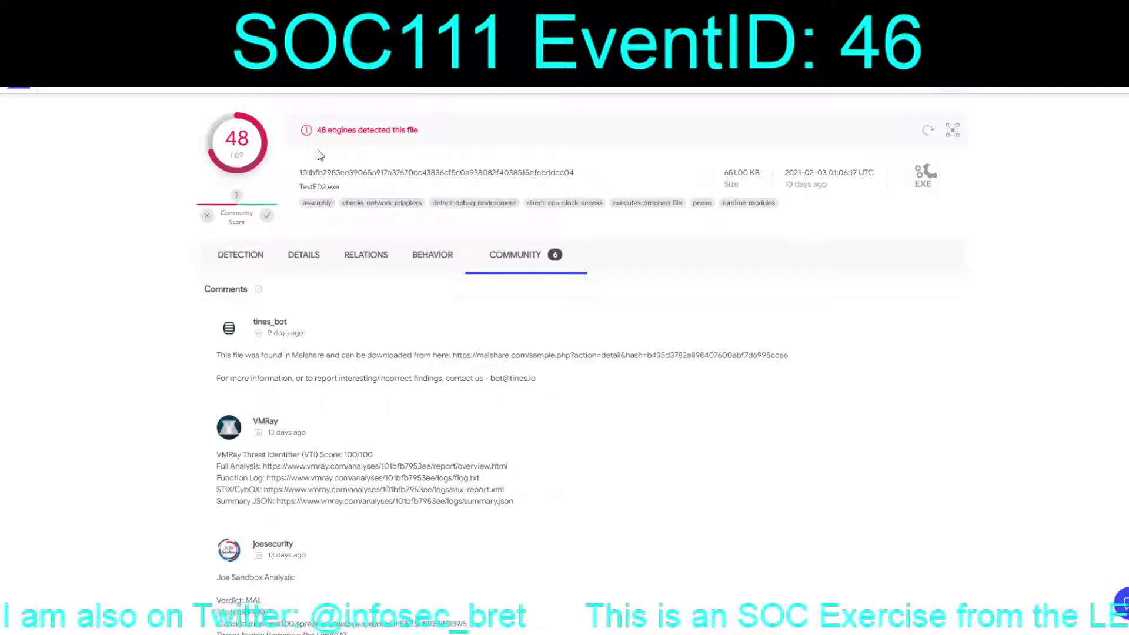
Step: Review the engine detections for the payload file TestED2.exe on VirusTotal and request a reanalysis
key("ctrl+Tab")
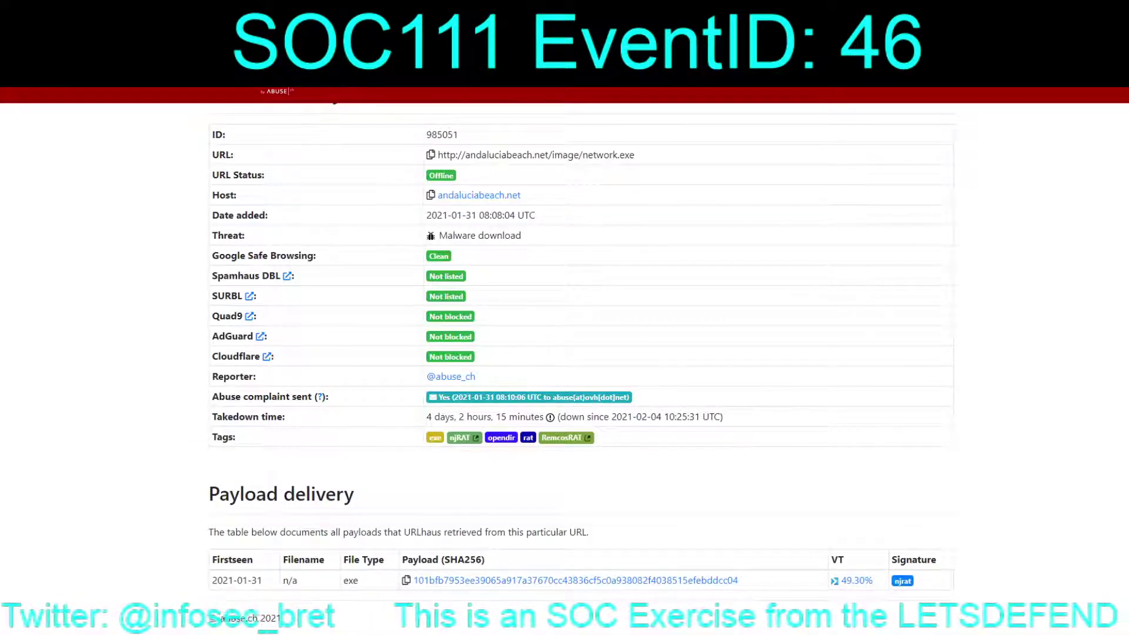
key("ctrl+shift+Tab")
left_click(232, 253)
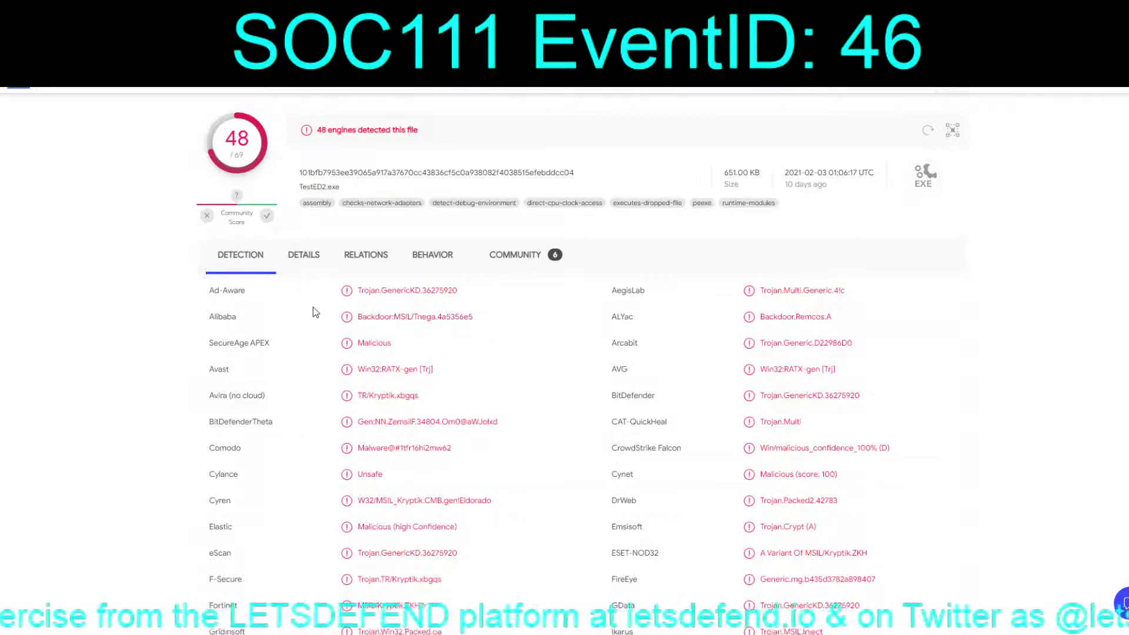
scroll(596, 374, "down", 1)
scroll(595, 375, "down", 5)
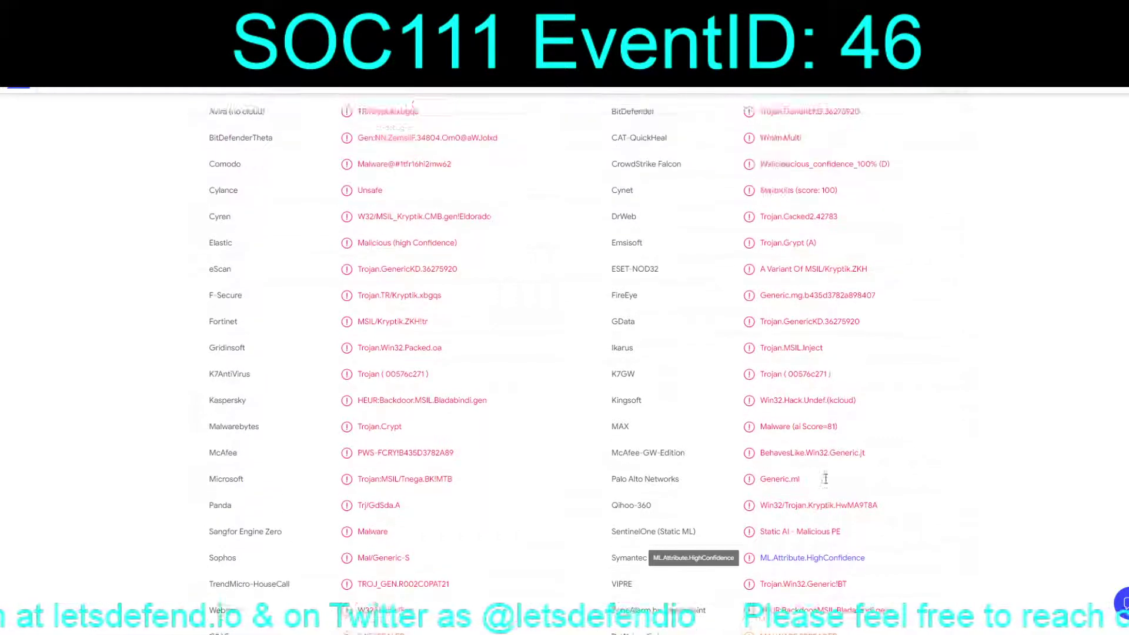
scroll(826, 479, "up", 6)
left_click(932, 129)
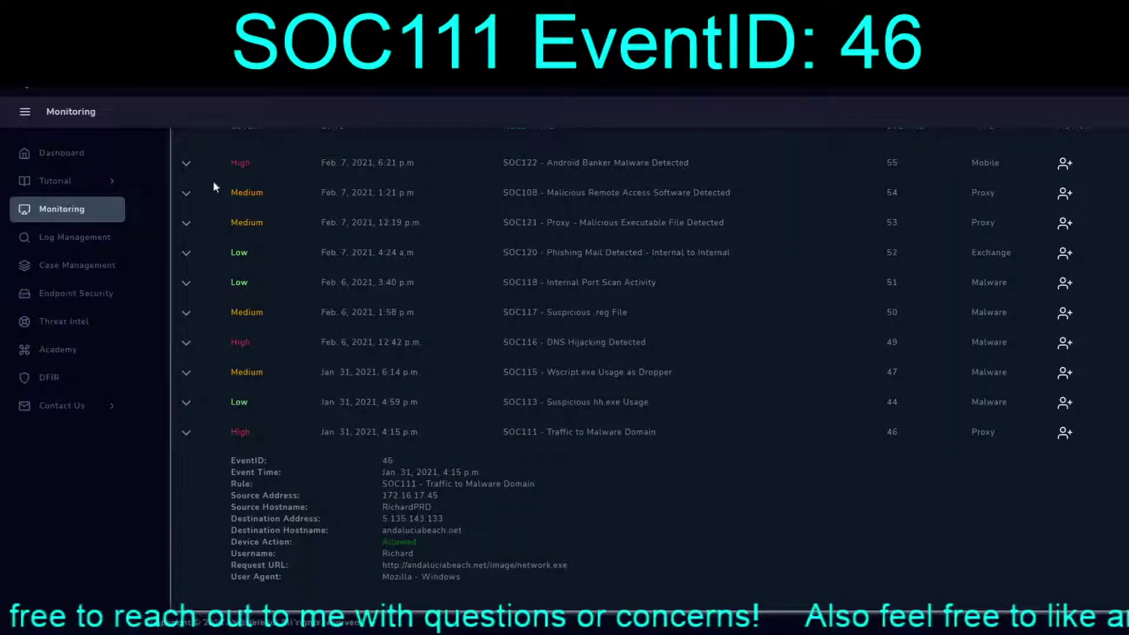
Step: Take ownership of the EventID 46 alert in LetsDefend monitoring and create a case for it
left_click(151, 83)
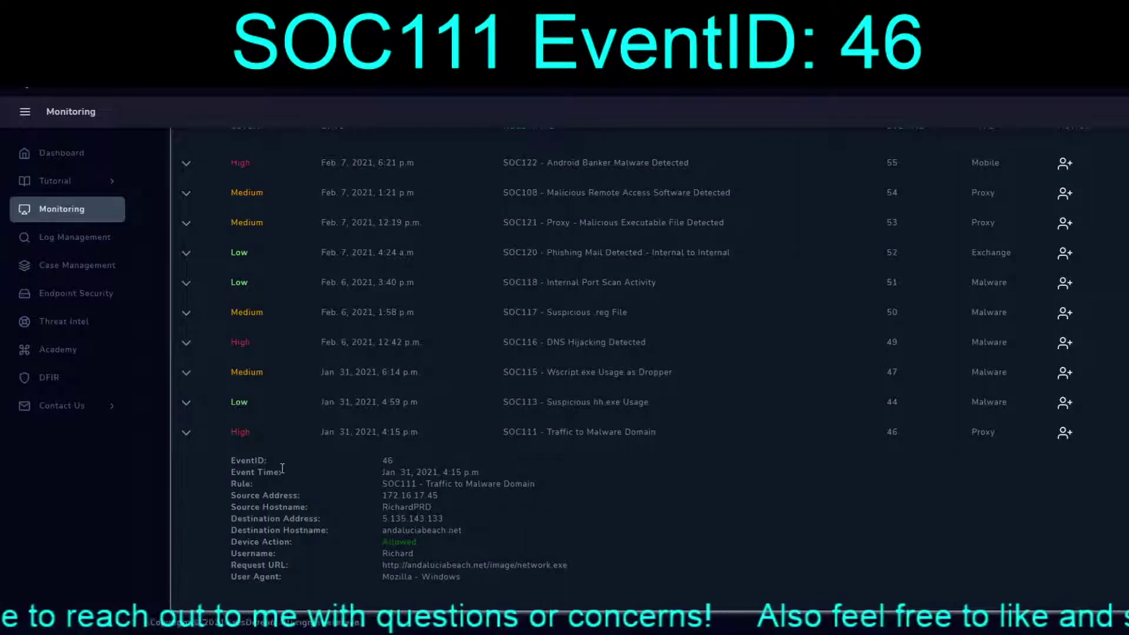
left_click(1064, 432)
left_click(584, 374)
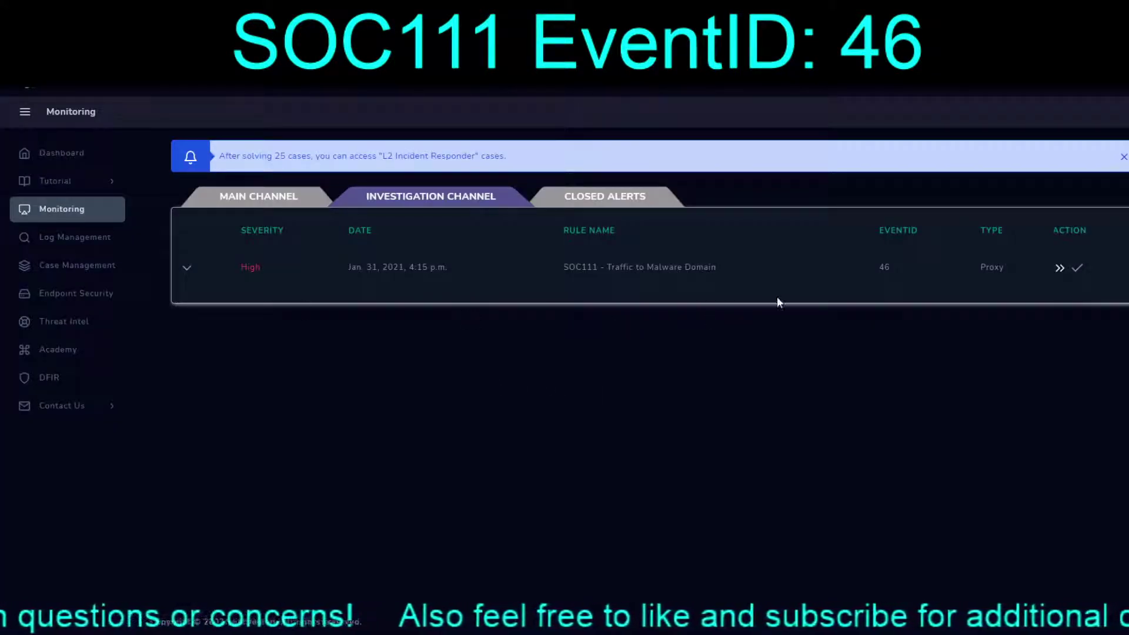
left_click(1060, 268)
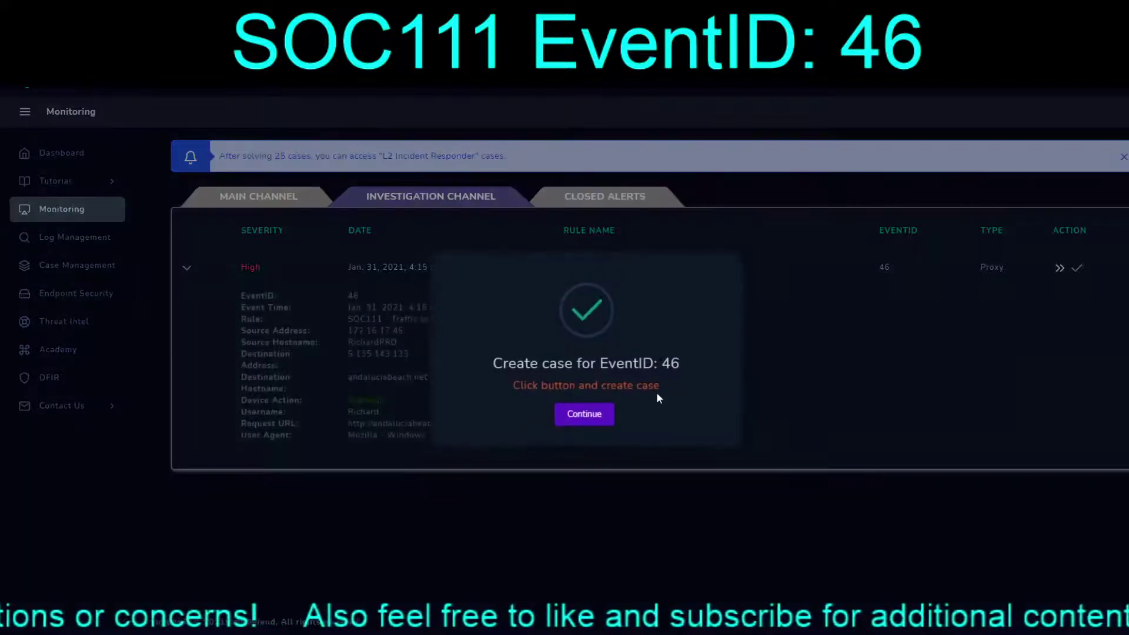
left_click(601, 413)
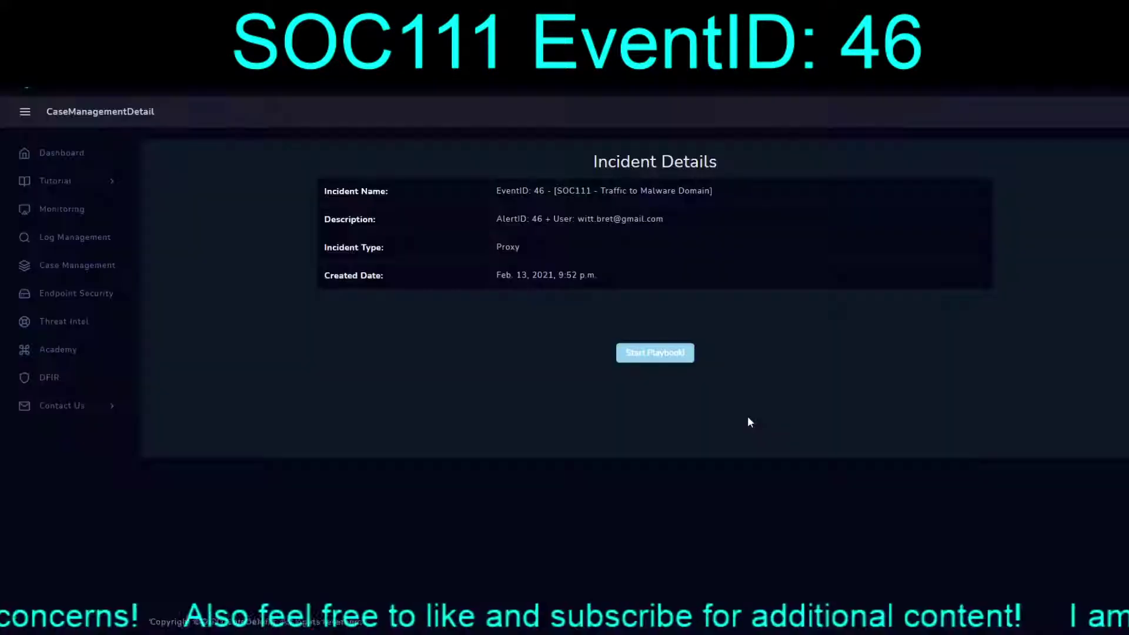
Step: Start the Proxy Playbook for the incident and enter 172.16.17.45 as the source IP address, consulting the log and endpoint records
left_click(666, 353)
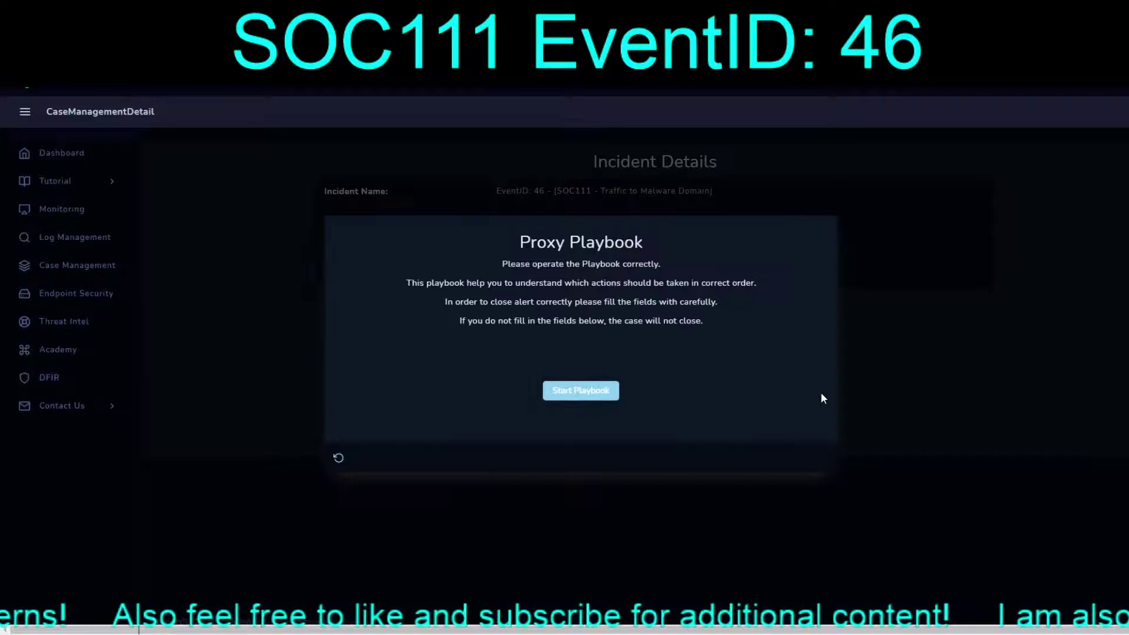
left_click(610, 393)
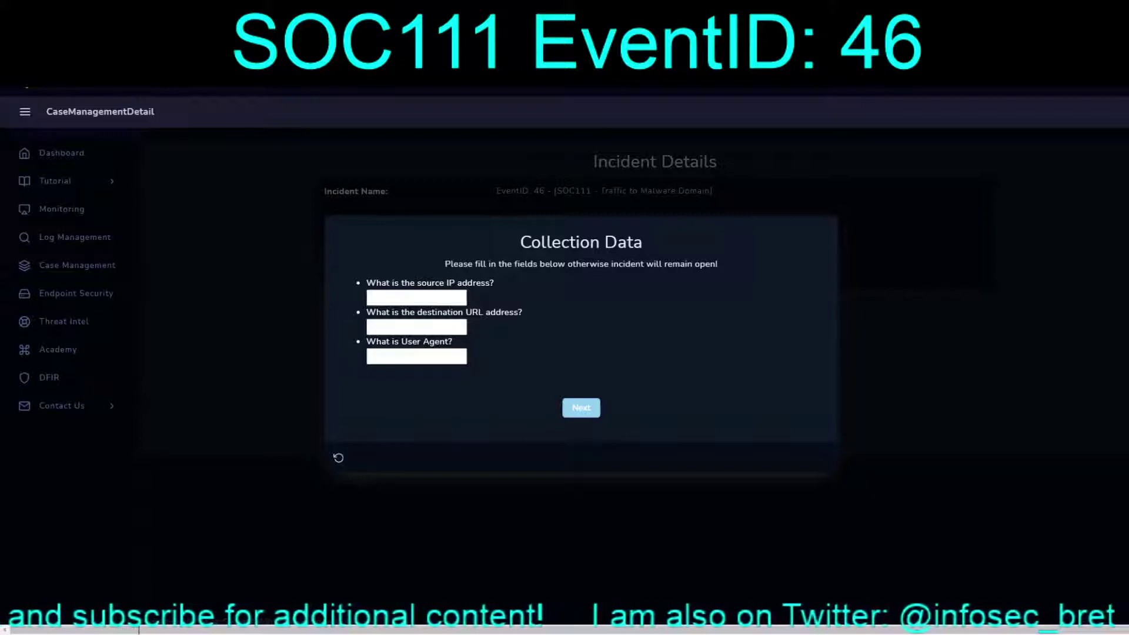
left_click(463, 302)
type("172.16.17.45")
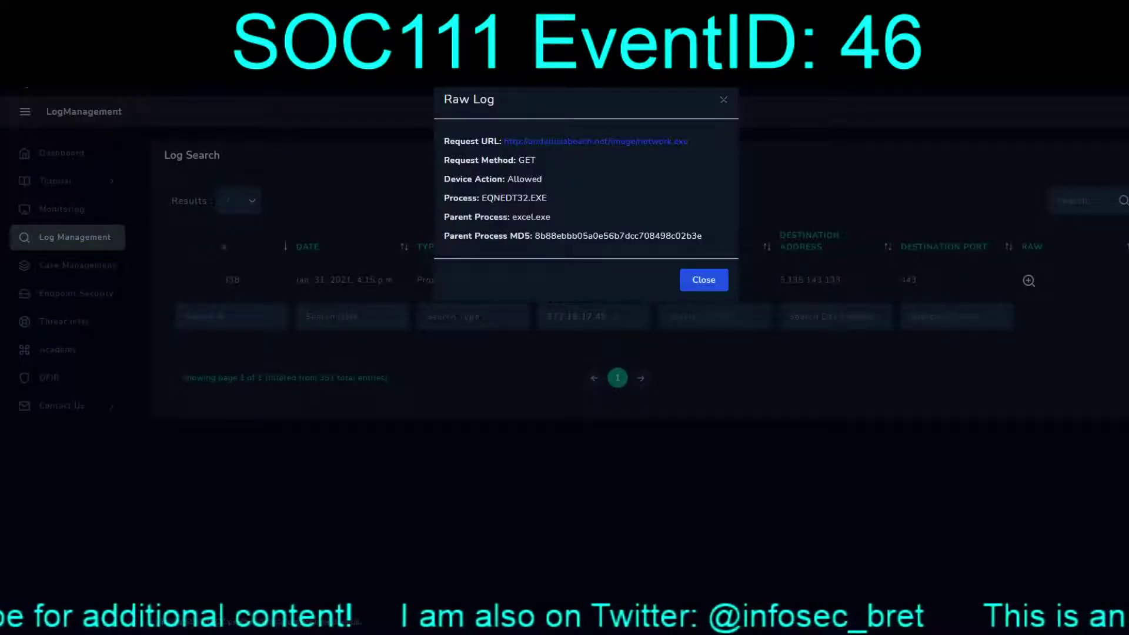
left_click(704, 280)
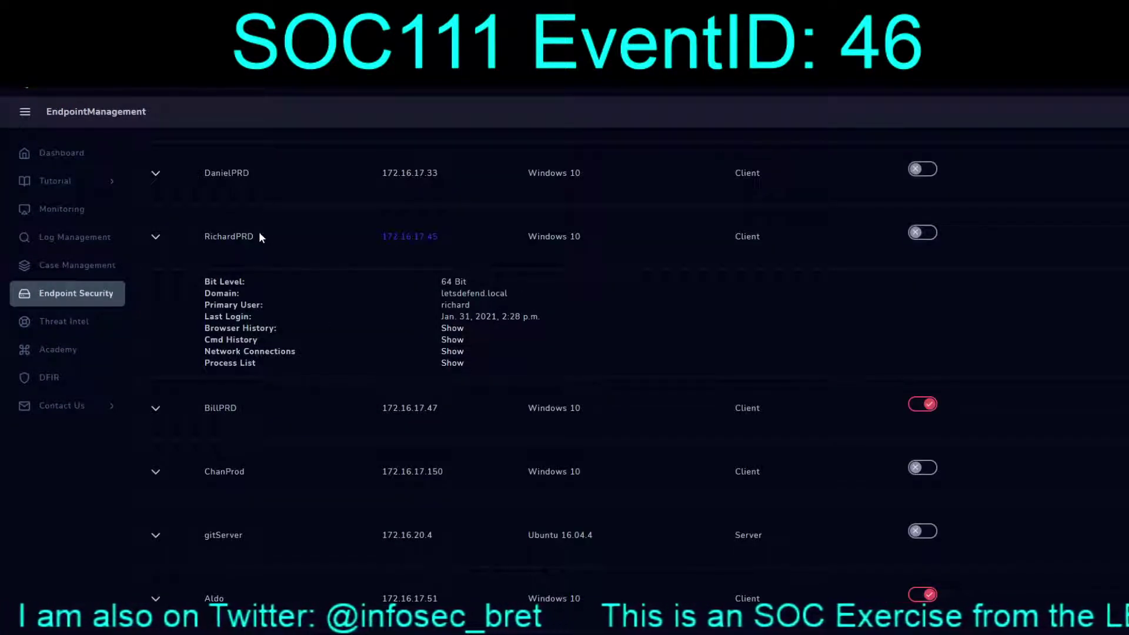
left_click(200, 240)
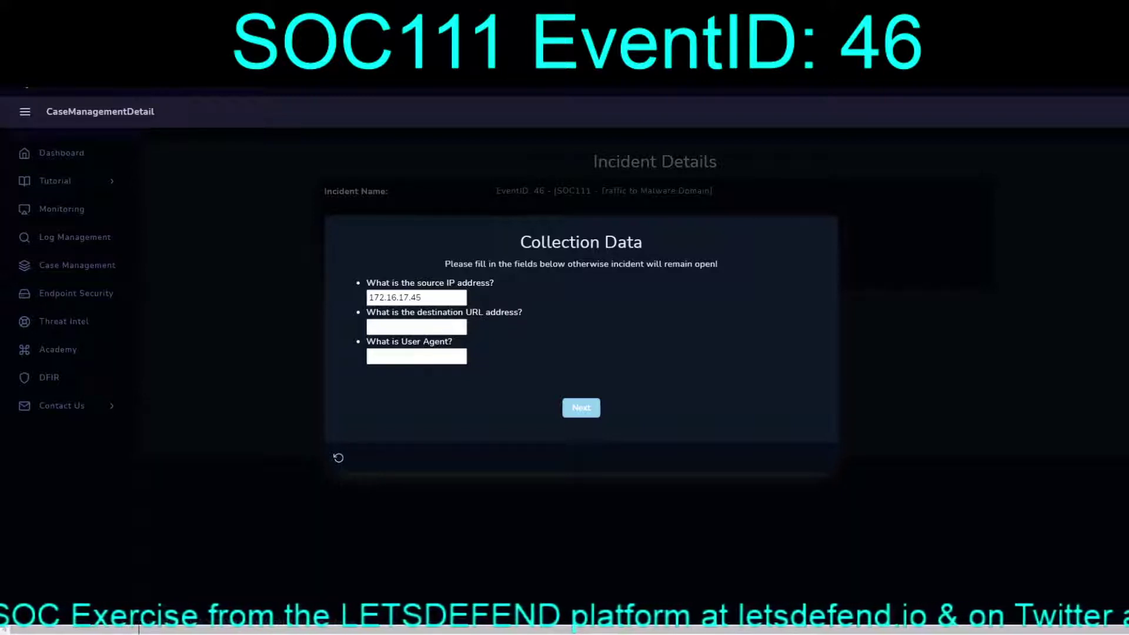
key("ctrl+v")
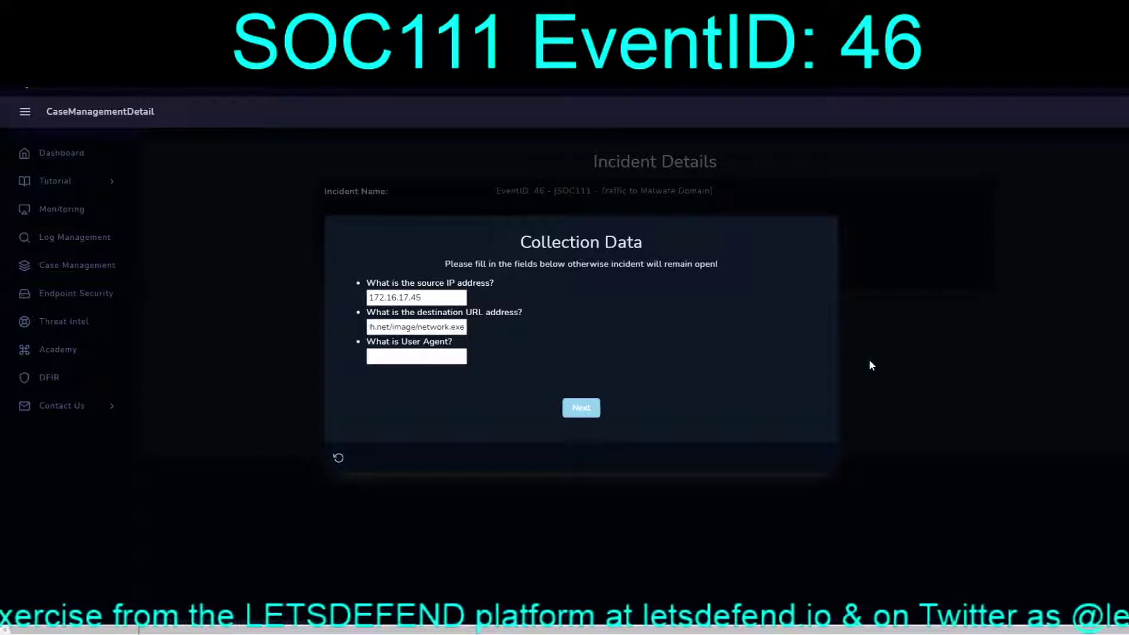
key("Tab")
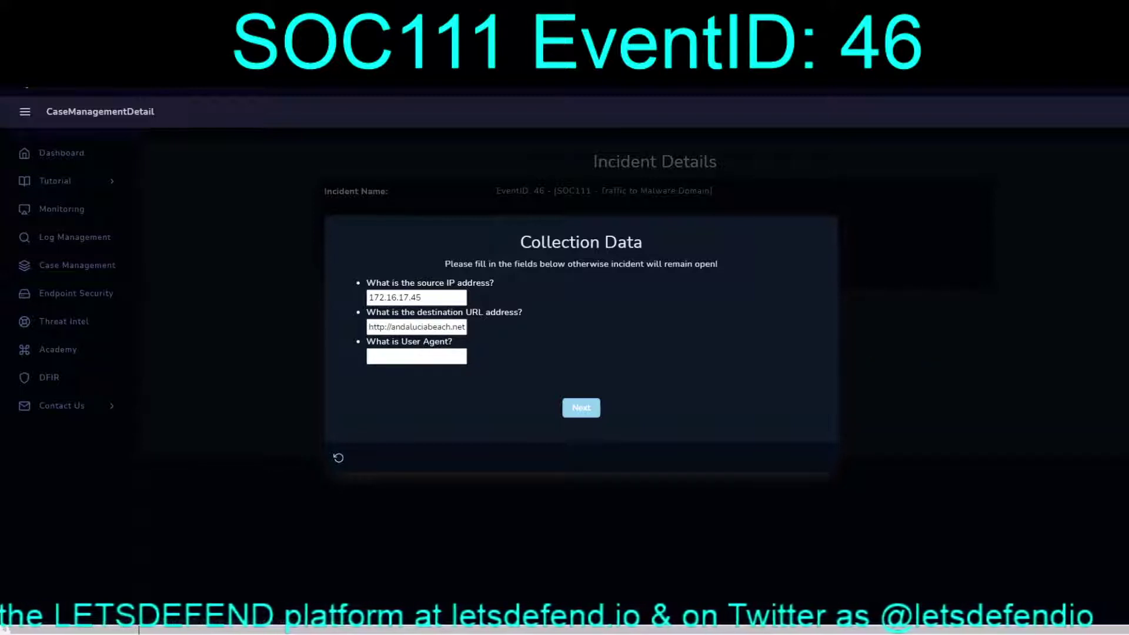
left_click(454, 355)
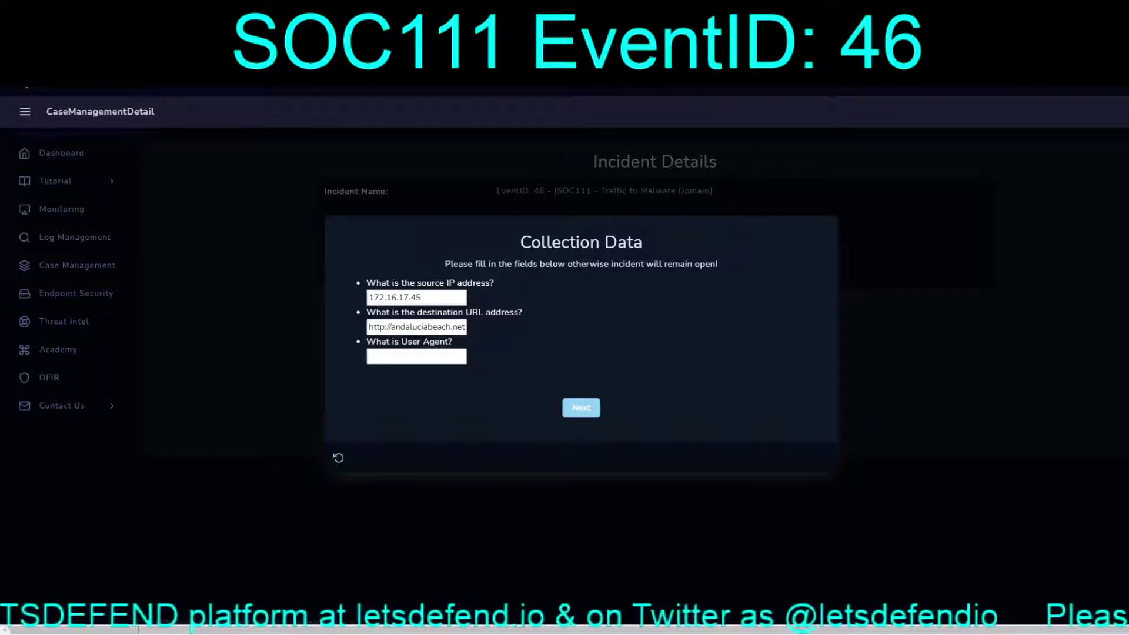
type("Mozilla - Windows")
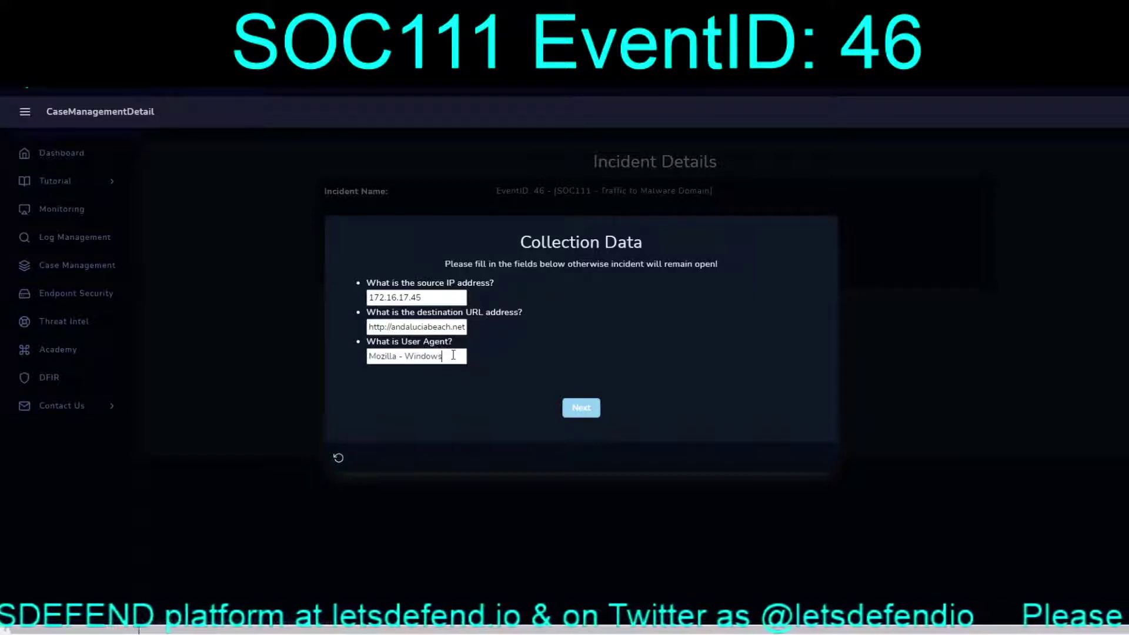
Step: Submit the collection data, pass the log search stage, and classify the URL as malicious
left_click(581, 408)
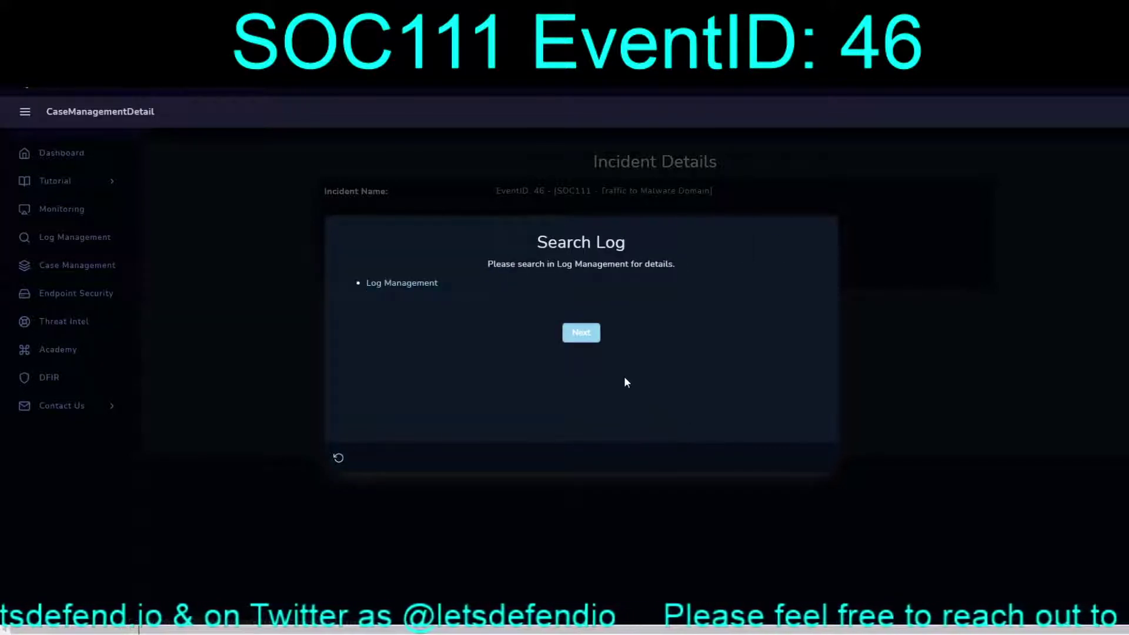
left_click(590, 332)
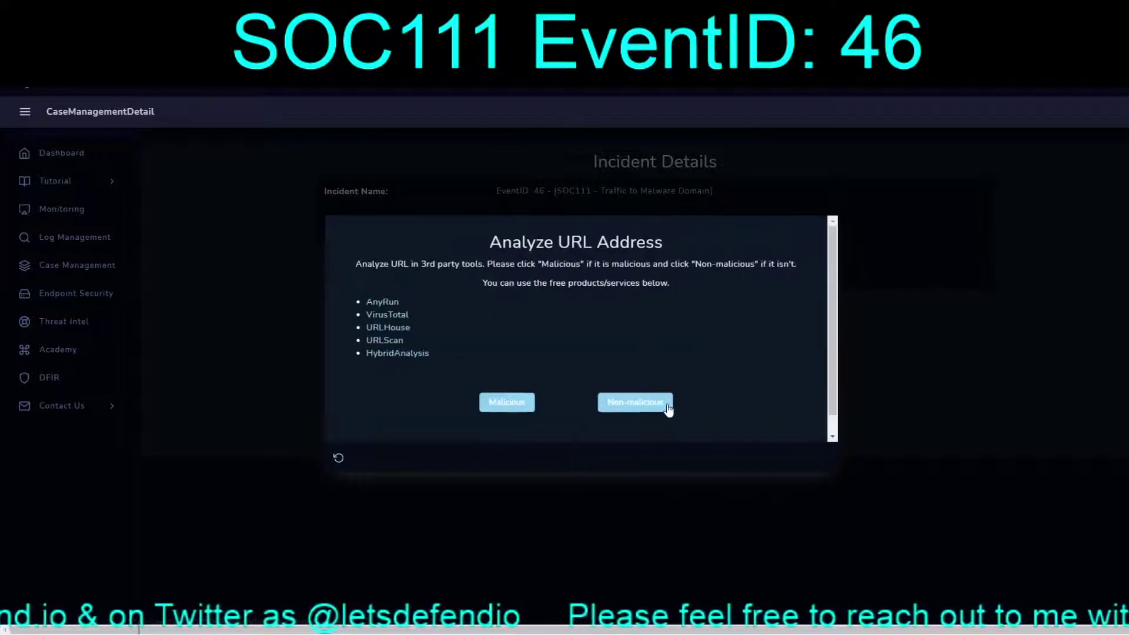
left_click(505, 402)
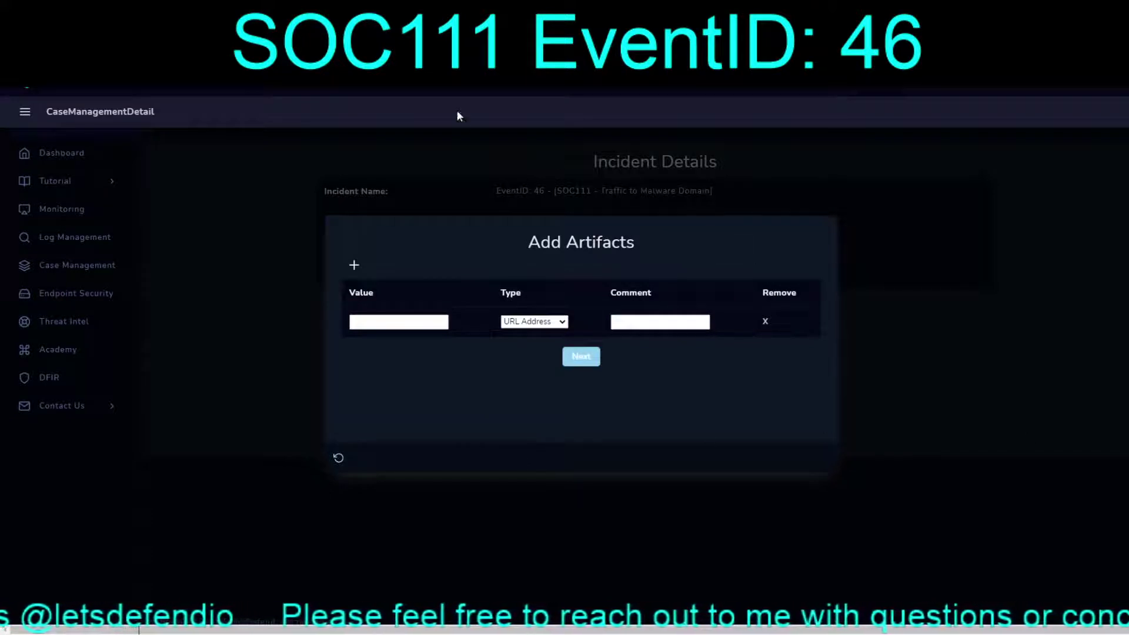
Step: Copy the MD5 hash of TestED2.exe from its VirusTotal details into the first artifact's value in the LetsDefend case
key("alt+Tab")
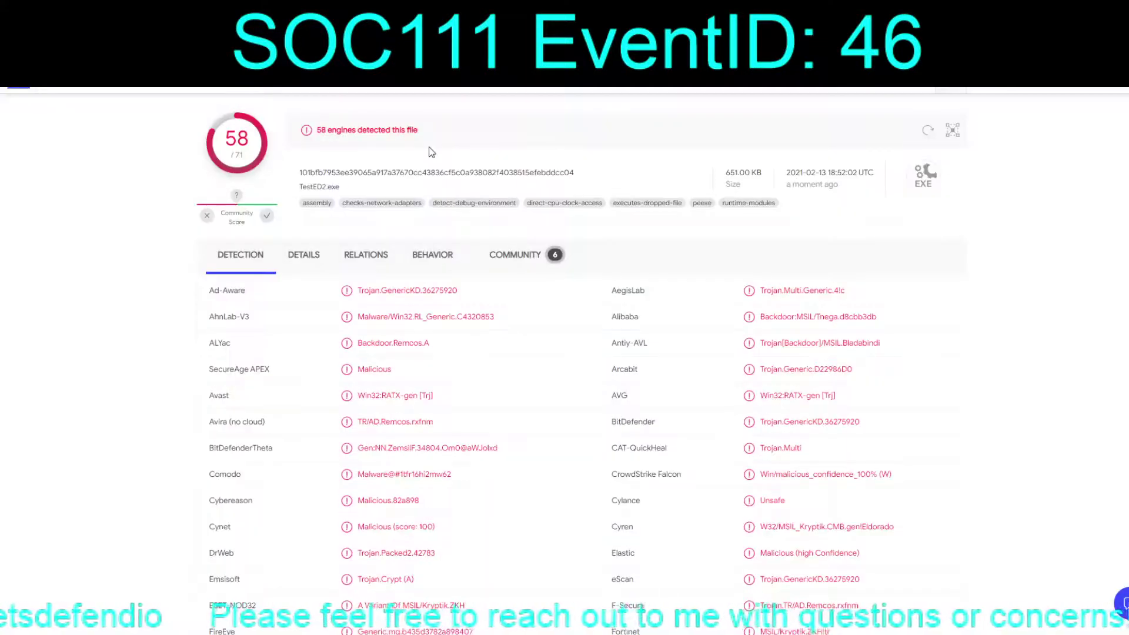
left_click(303, 255)
double_click(280, 310)
key("ctrl+c")
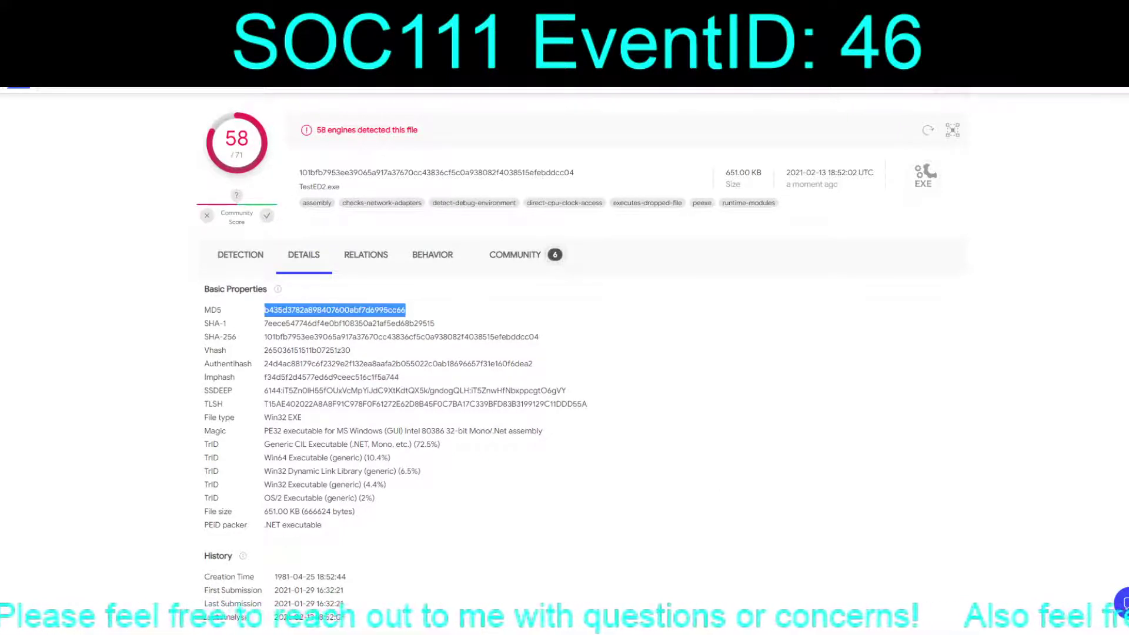
key("alt+Tab")
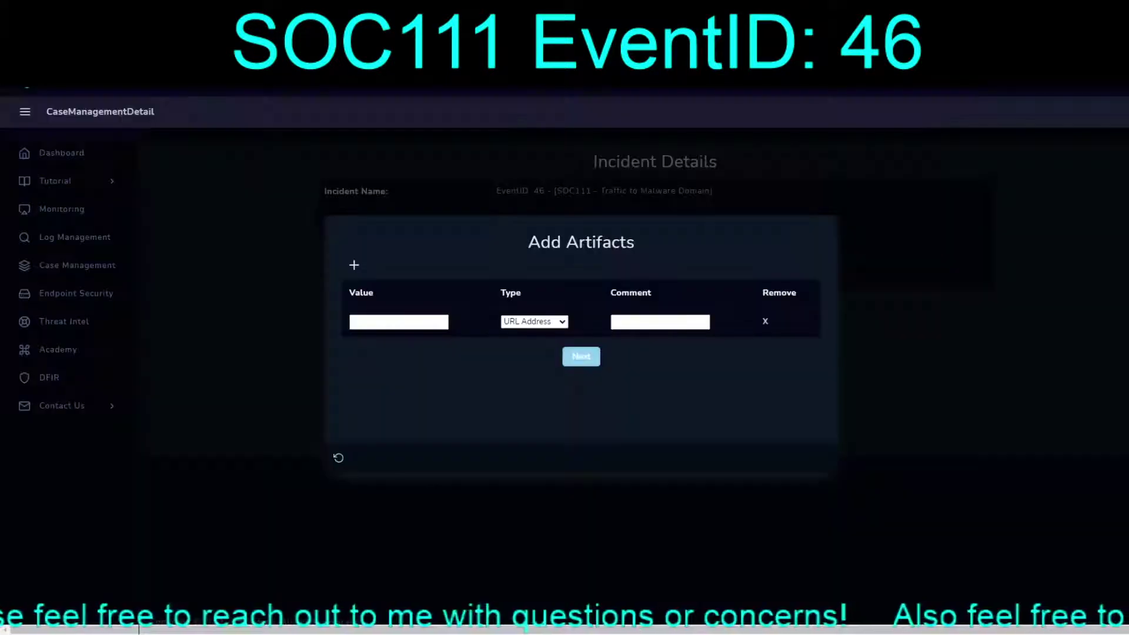
left_click(391, 323)
key("ctrl+v")
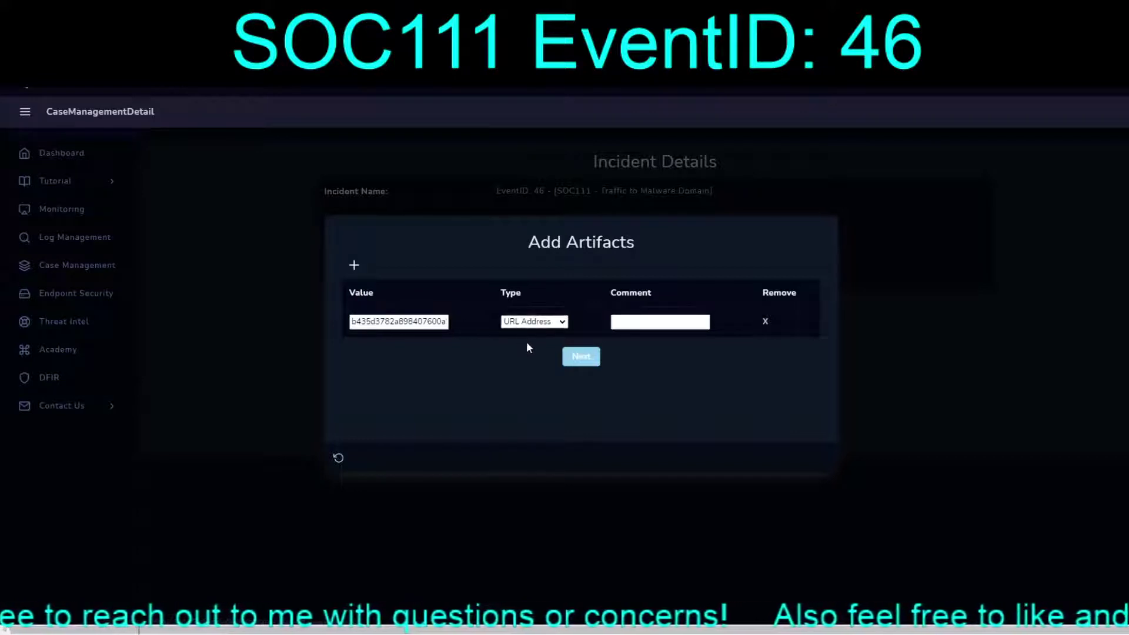
Step: Set the first artifact's type to MD5 Hash and its comment to "network.exe (RemcosRAT)"
key("Tab")
key("m")
left_click(627, 323)
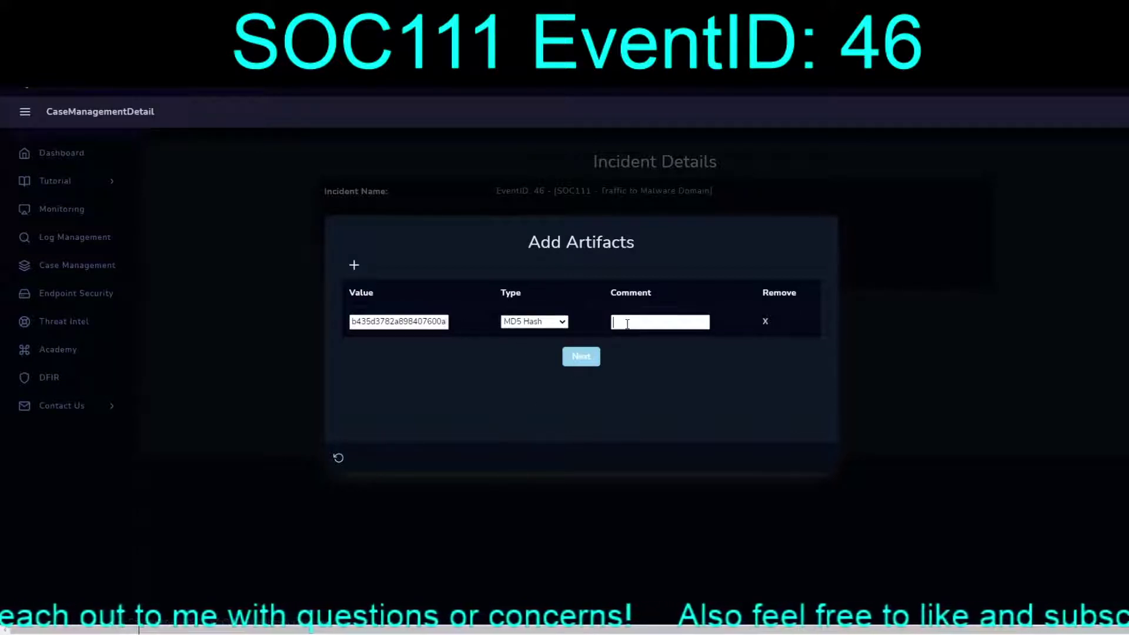
type("network")
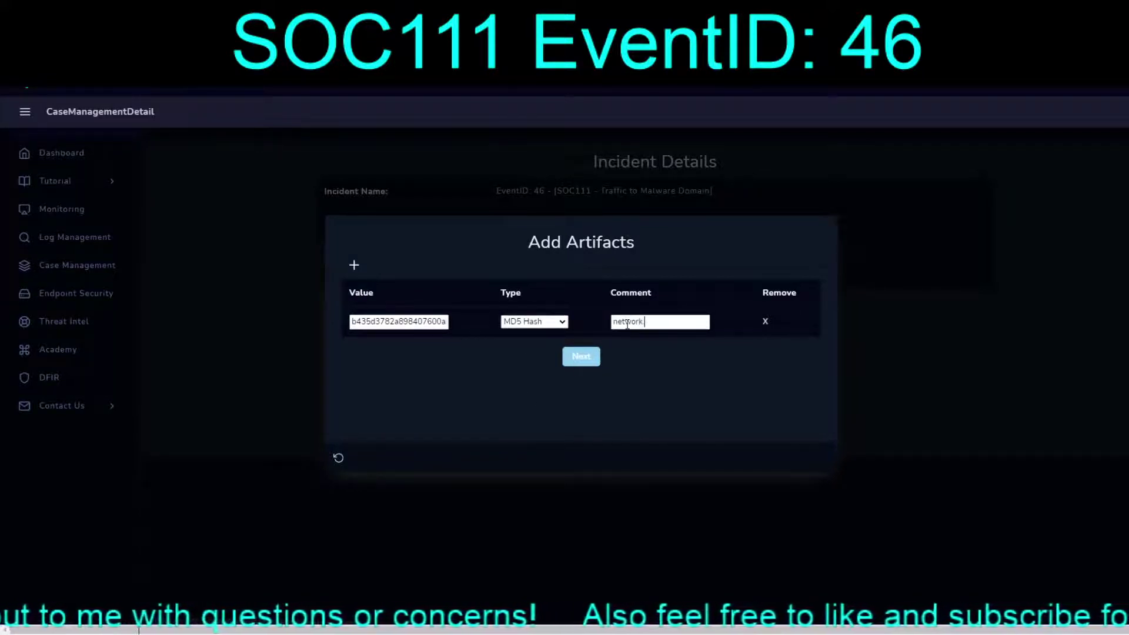
type(".exe ")
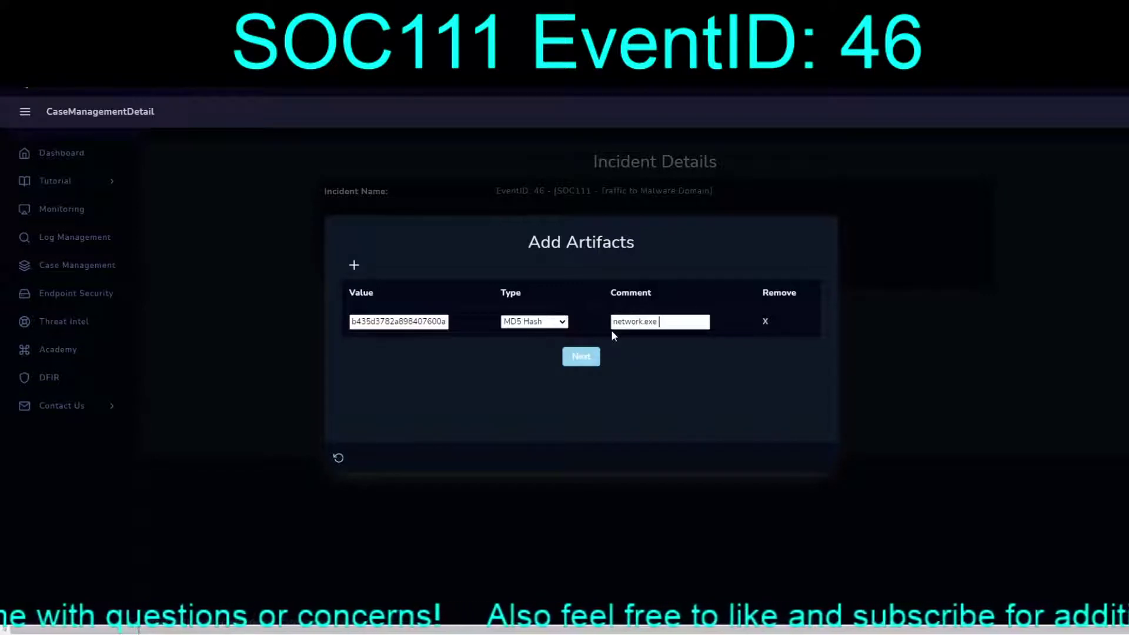
type("(Re")
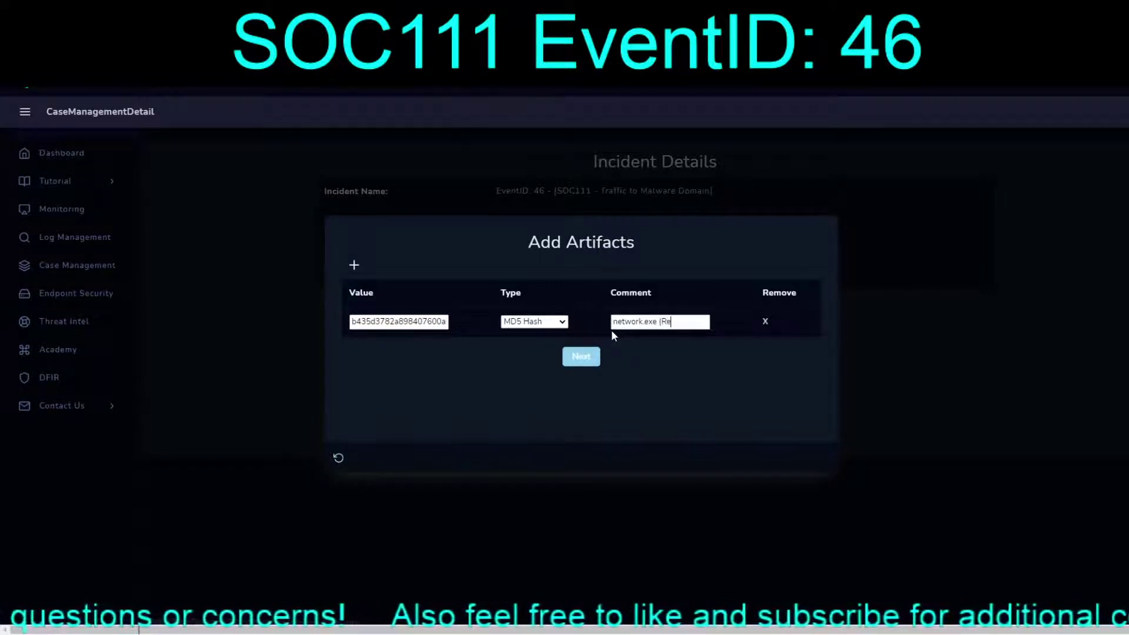
type("mcosRAT")
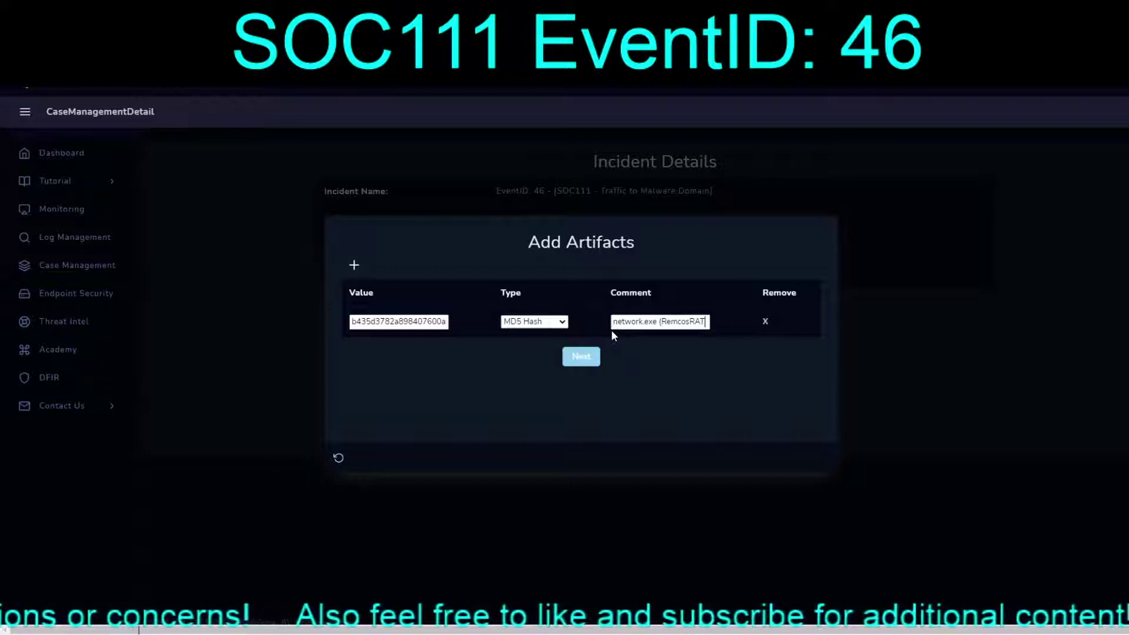
type(")")
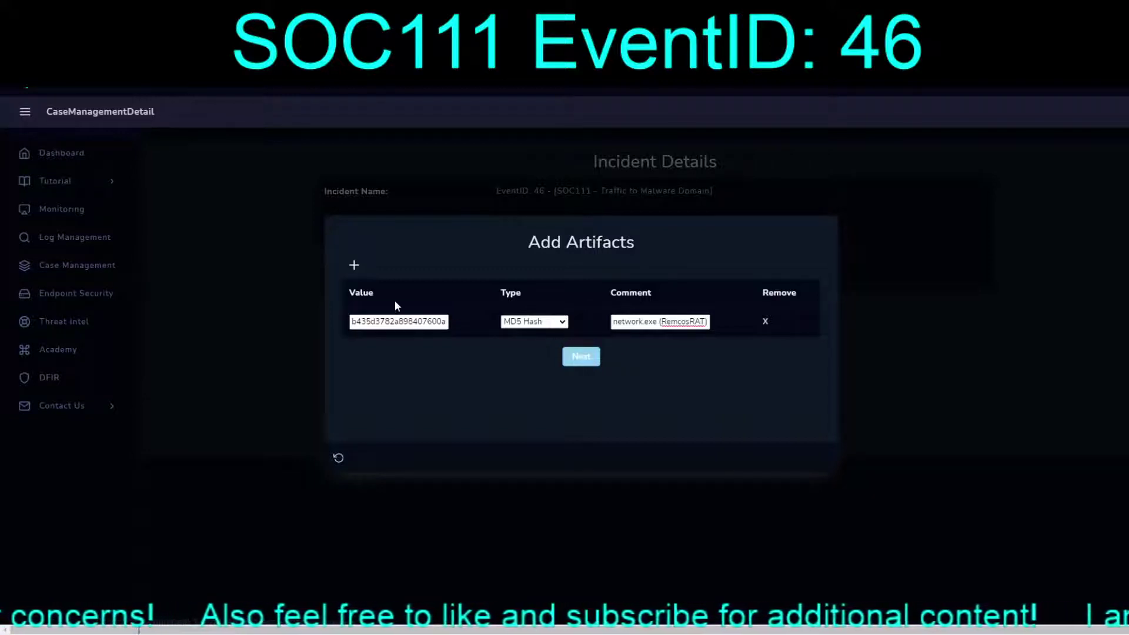
Step: Add a second artifact with value 5.135.143.133, type IP Address and comment "Domain IP"
left_click(354, 266)
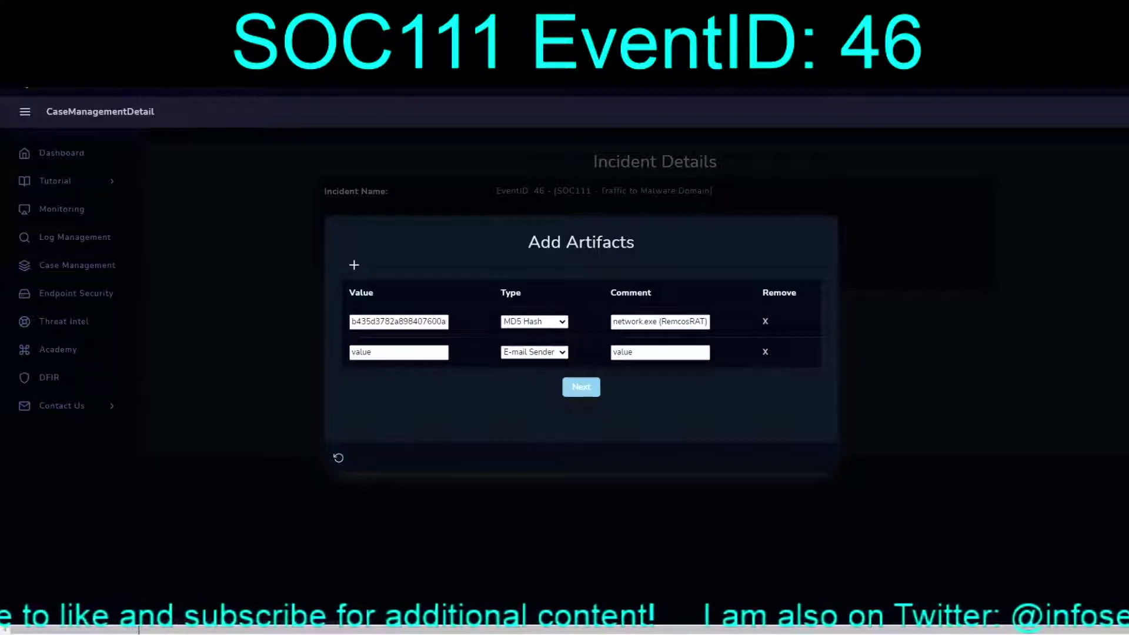
type("5.135.143.133")
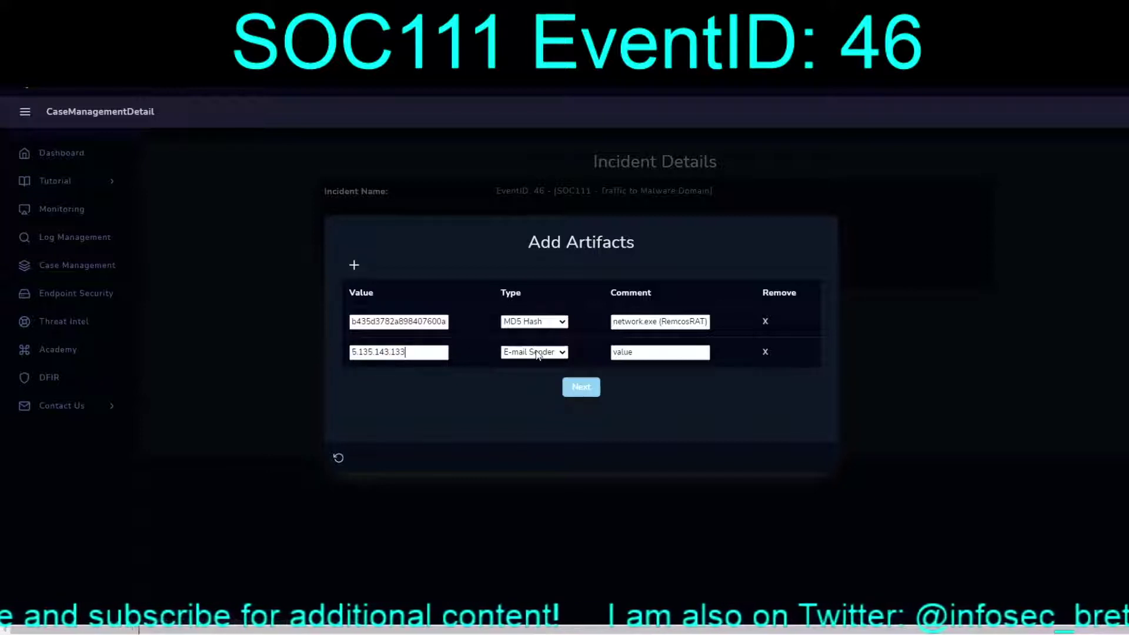
left_click(547, 352)
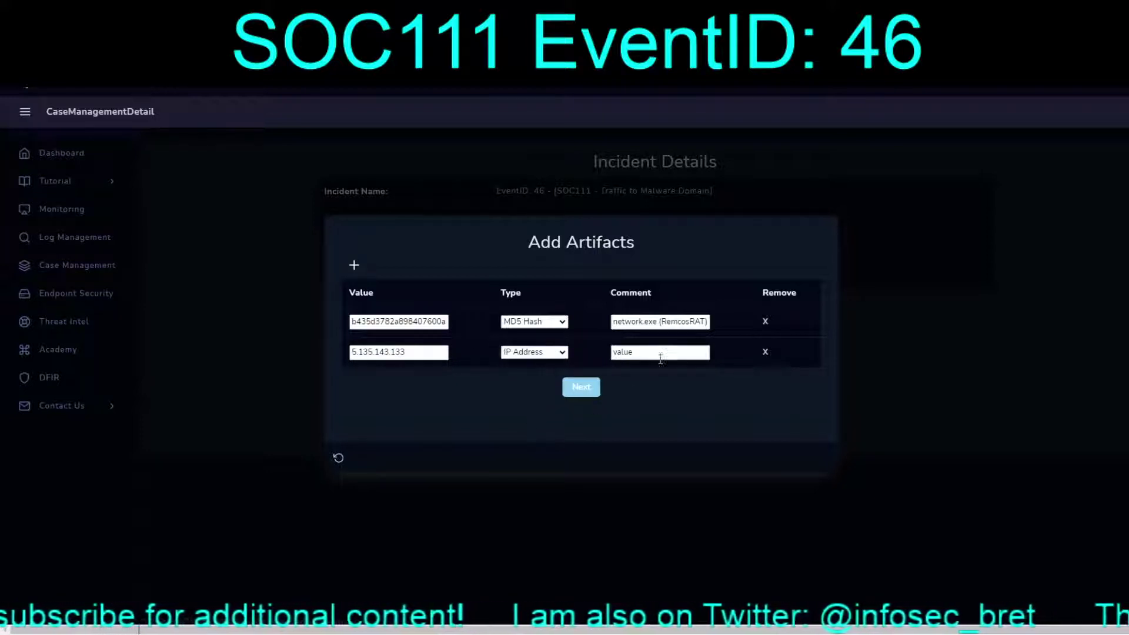
left_click(556, 361)
key("Tab")
type("D")
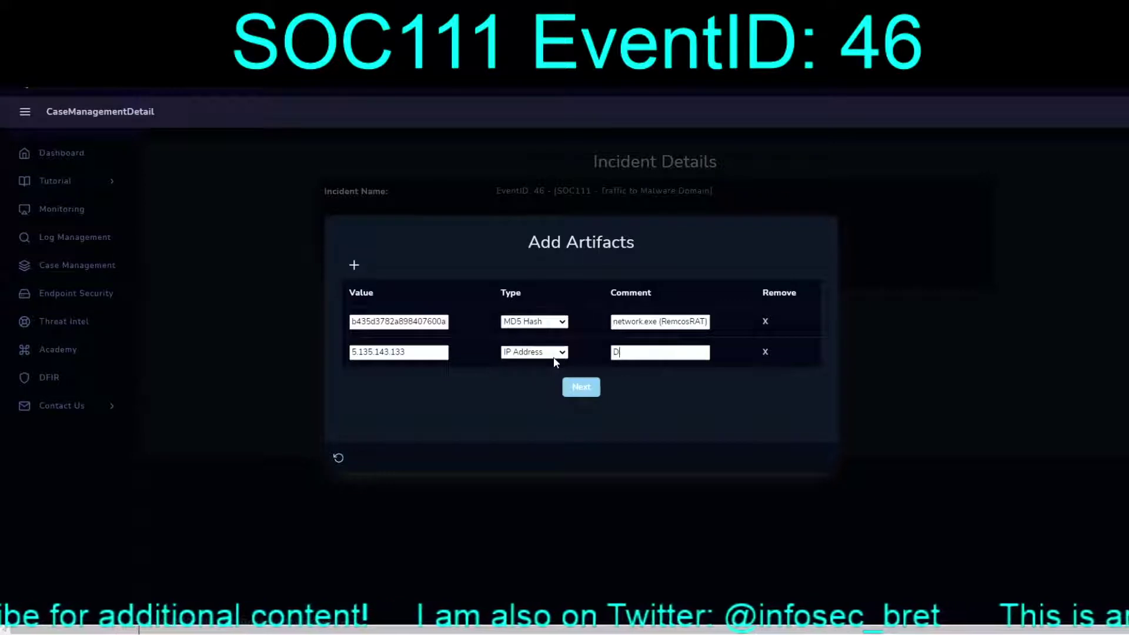
type("omain IP")
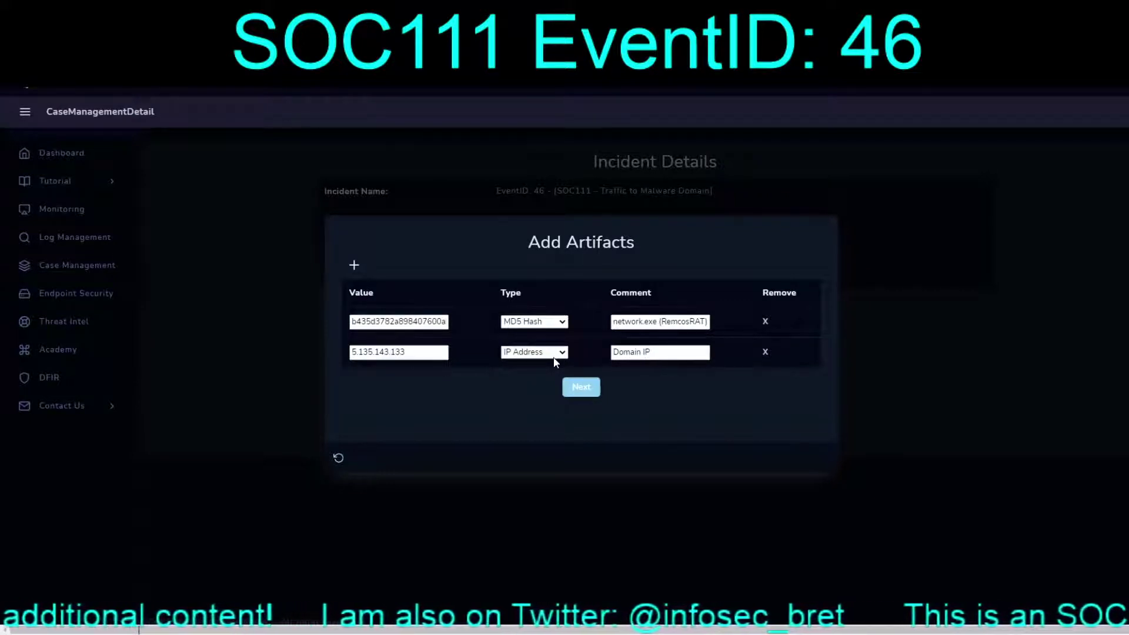
left_click(354, 266)
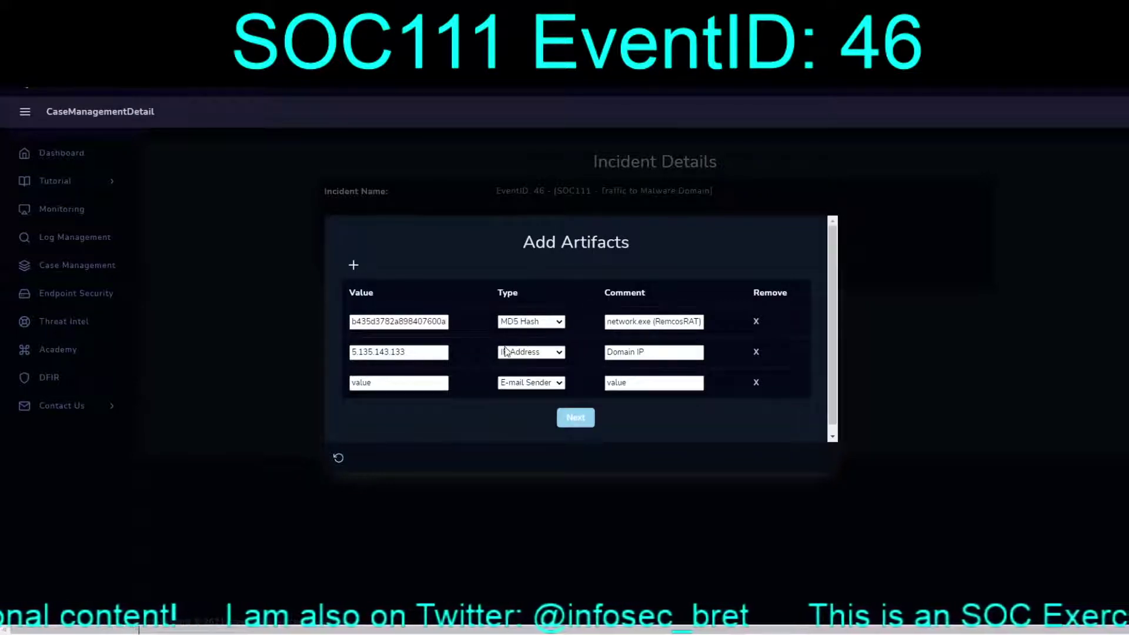
left_click(527, 439)
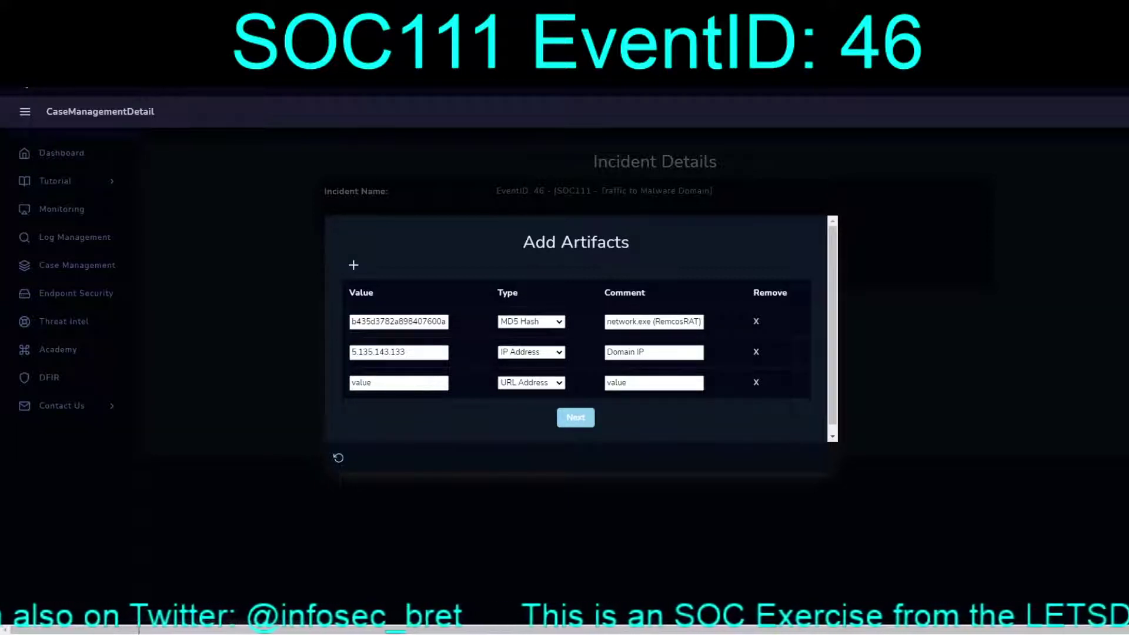
left_click(423, 382)
key("ctrl+v")
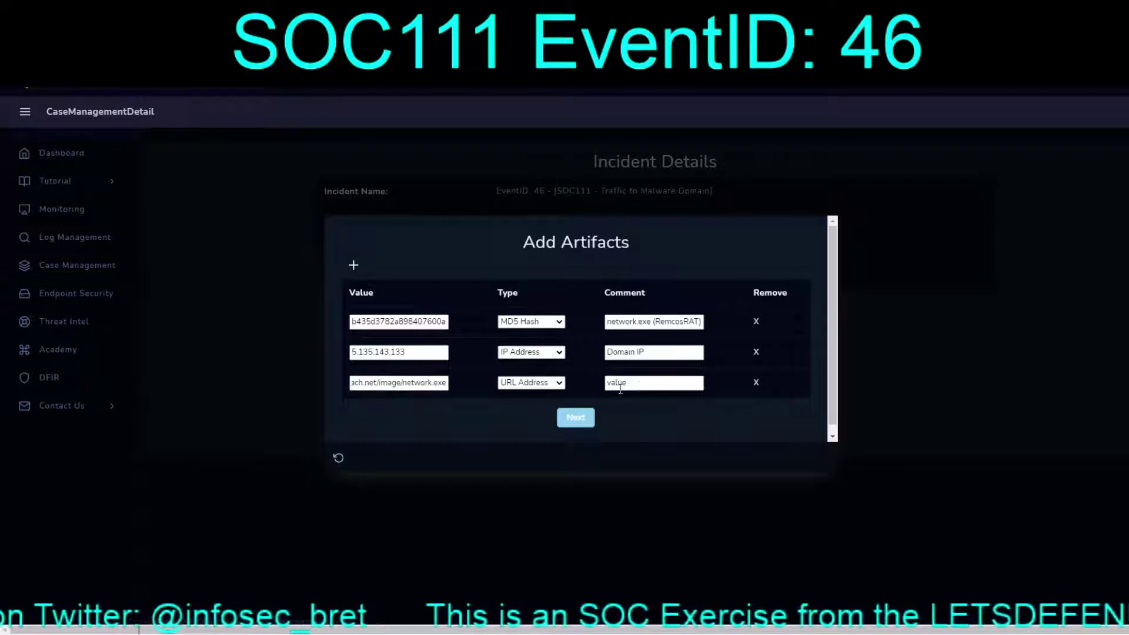
left_click(649, 385)
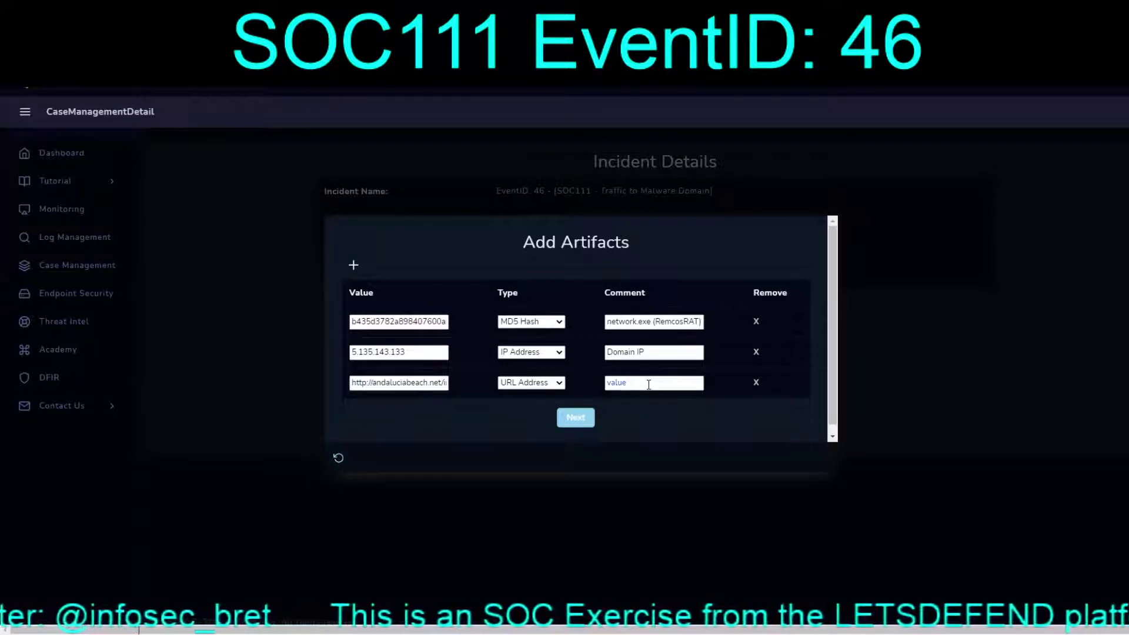
type("URL")
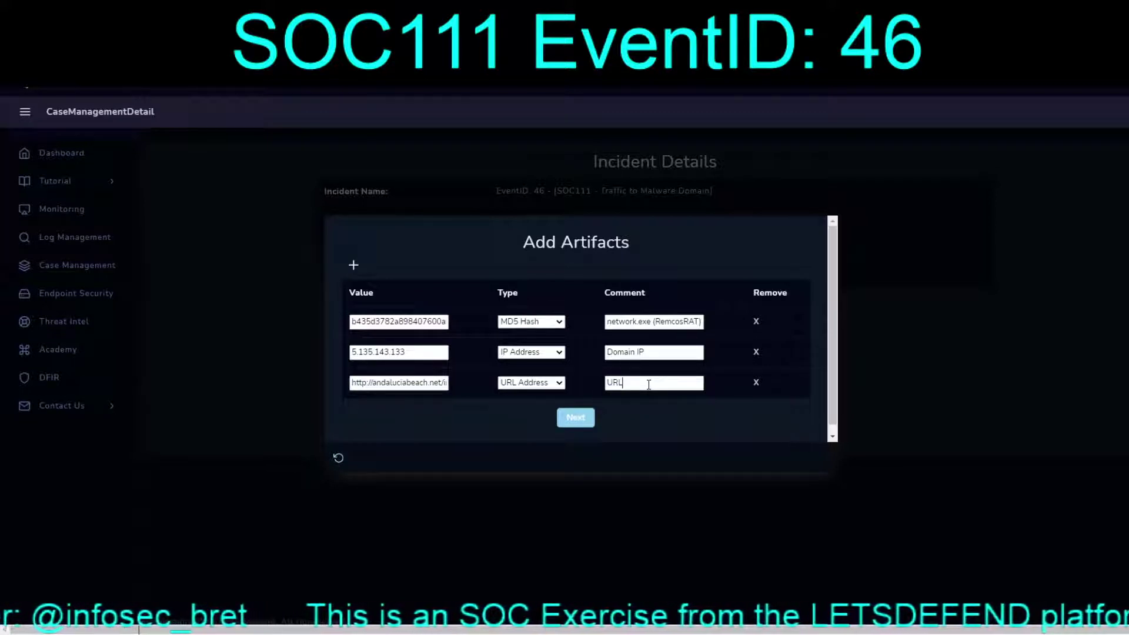
Step: Try adding a fourth artifact row with 1 as its value
left_click(354, 264)
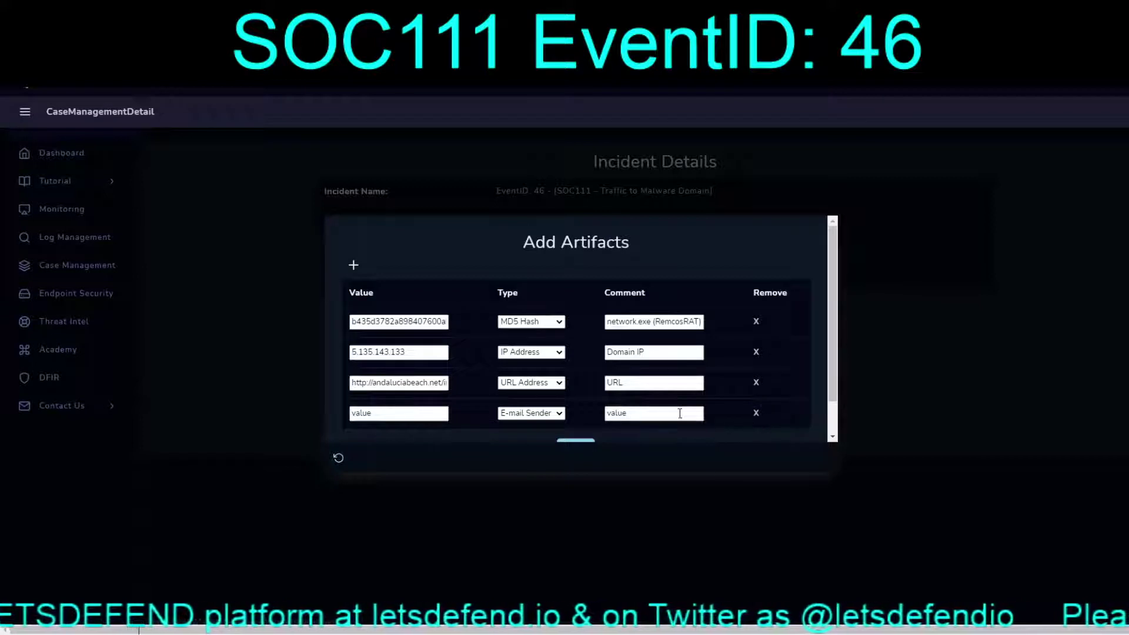
left_click(427, 414)
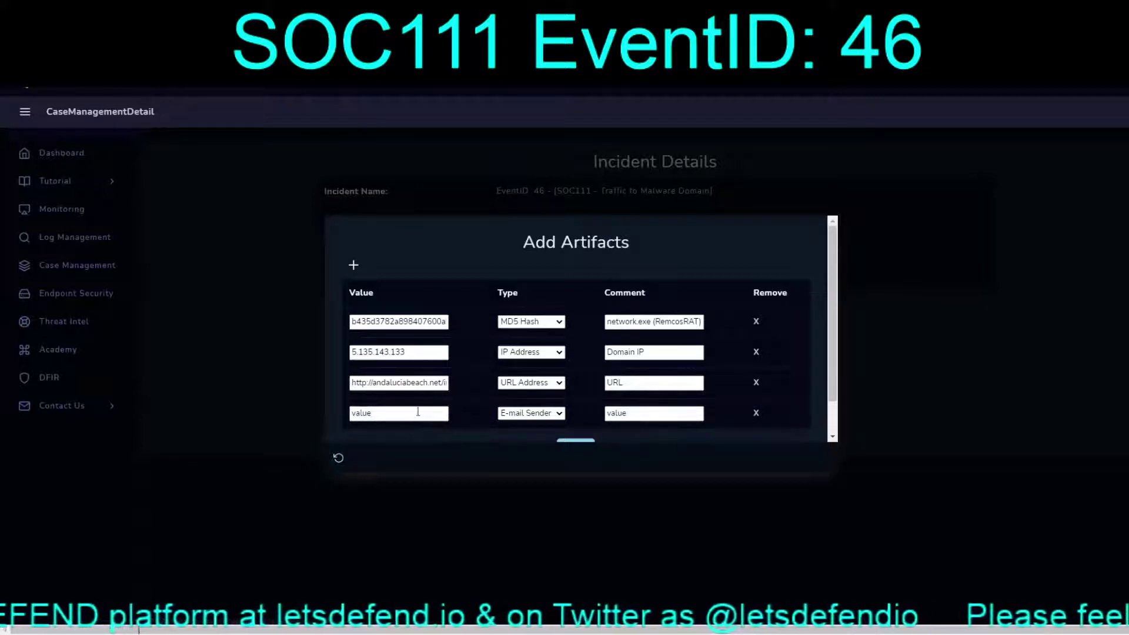
type("1")
left_click(629, 415)
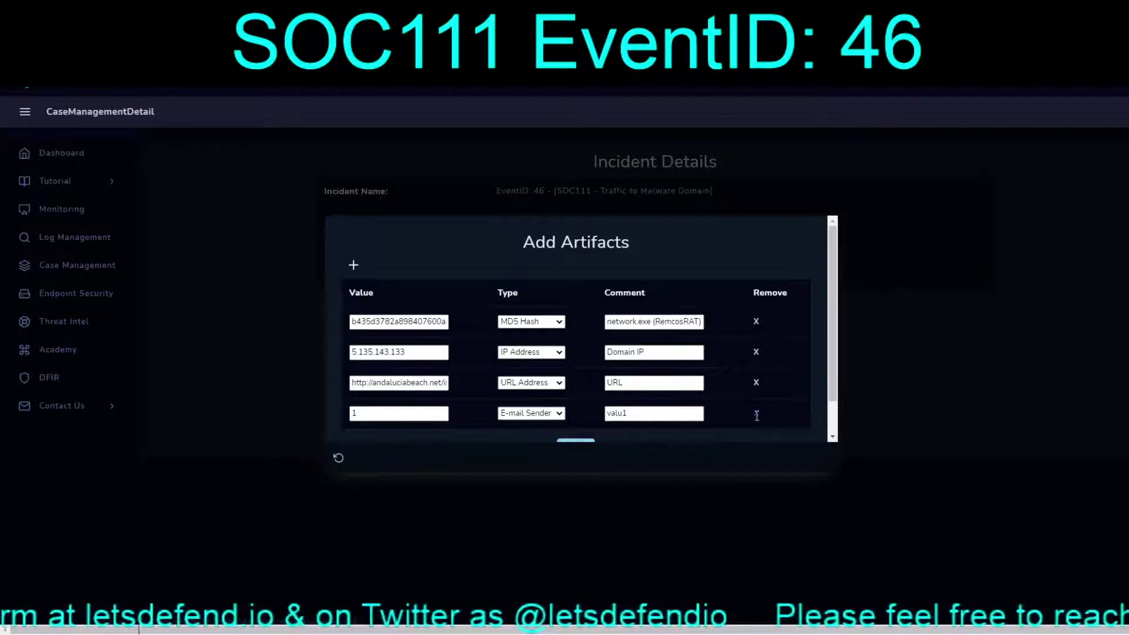
scroll(835, 420, "down", 1)
scroll(817, 383, "up", 1)
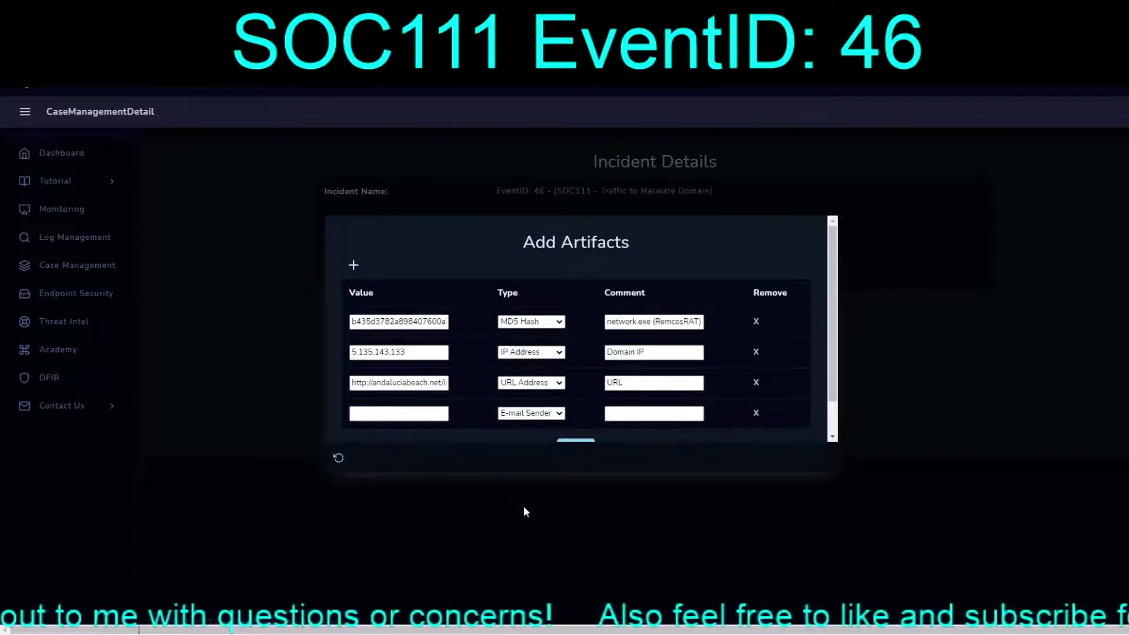
Step: Submit the artifacts, check the proxy log entry for 172.16.17.45, and answer Yes to whether the URL was accessed
left_click(577, 442)
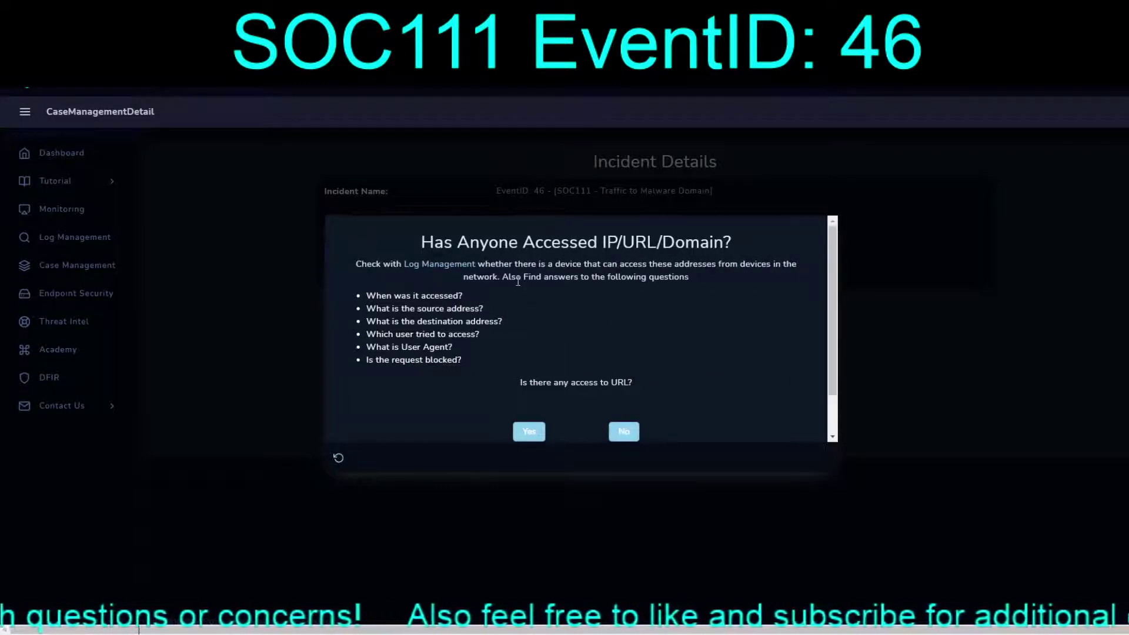
key("ctrl+Tab")
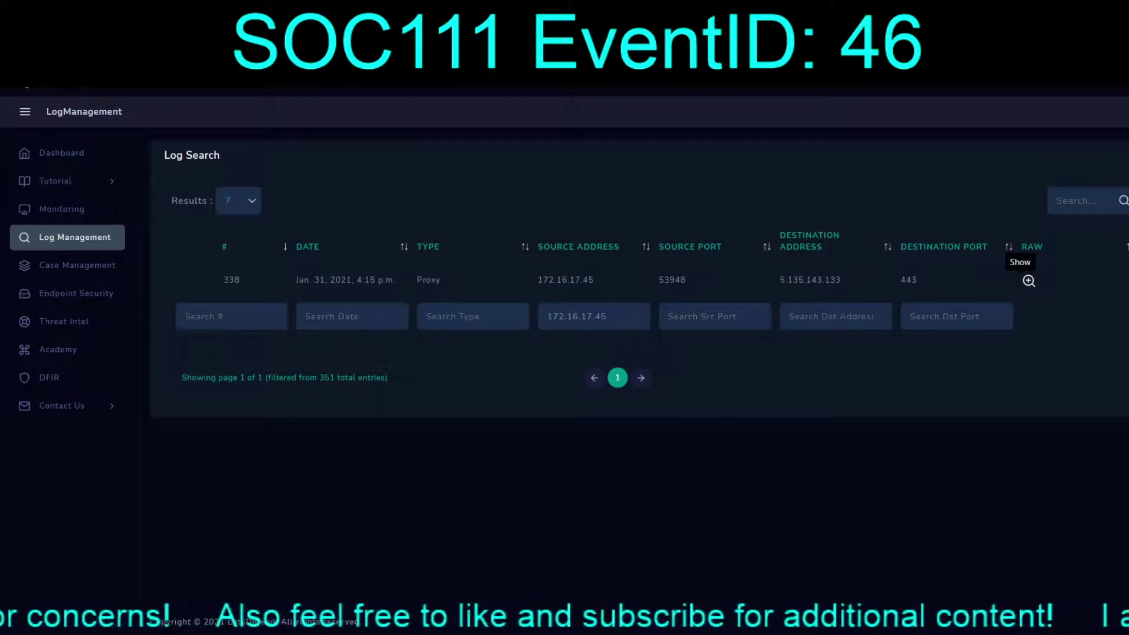
key("ctrl+Tab")
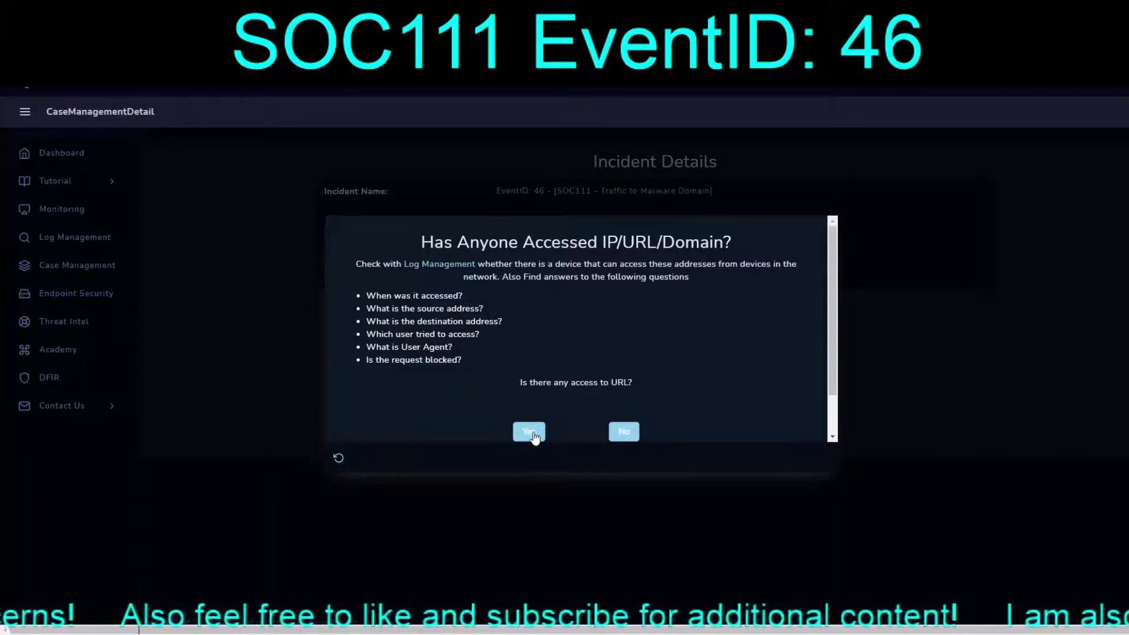
left_click(534, 437)
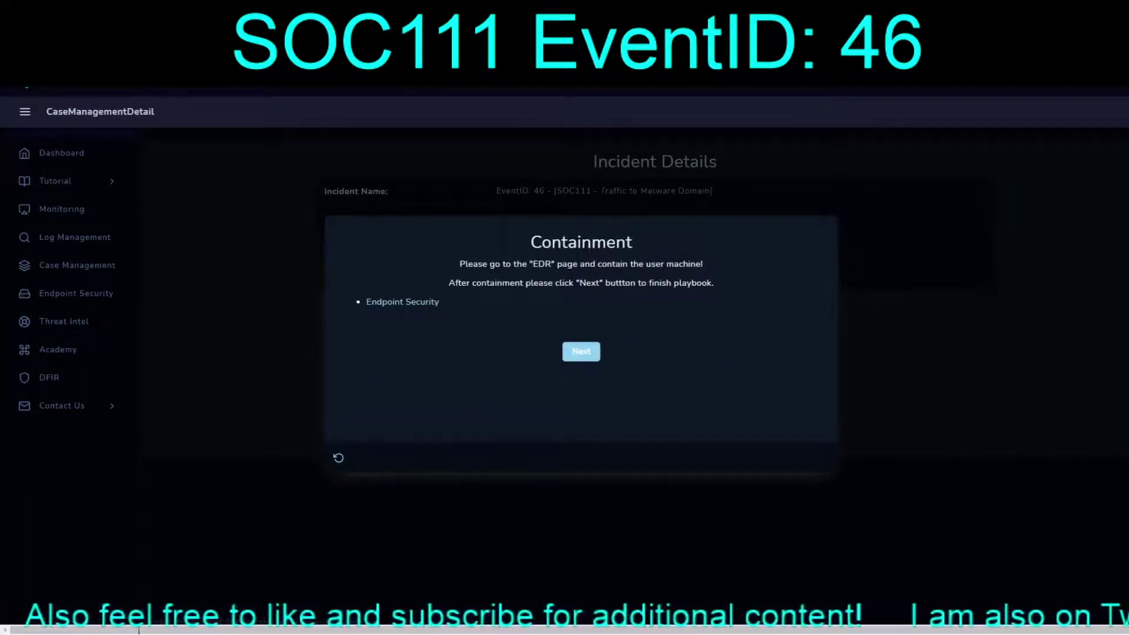
Step: Request containment of the endpoint at 172.16.17.45 and advance the playbook past its Containment stage
key("ctrl+Tab")
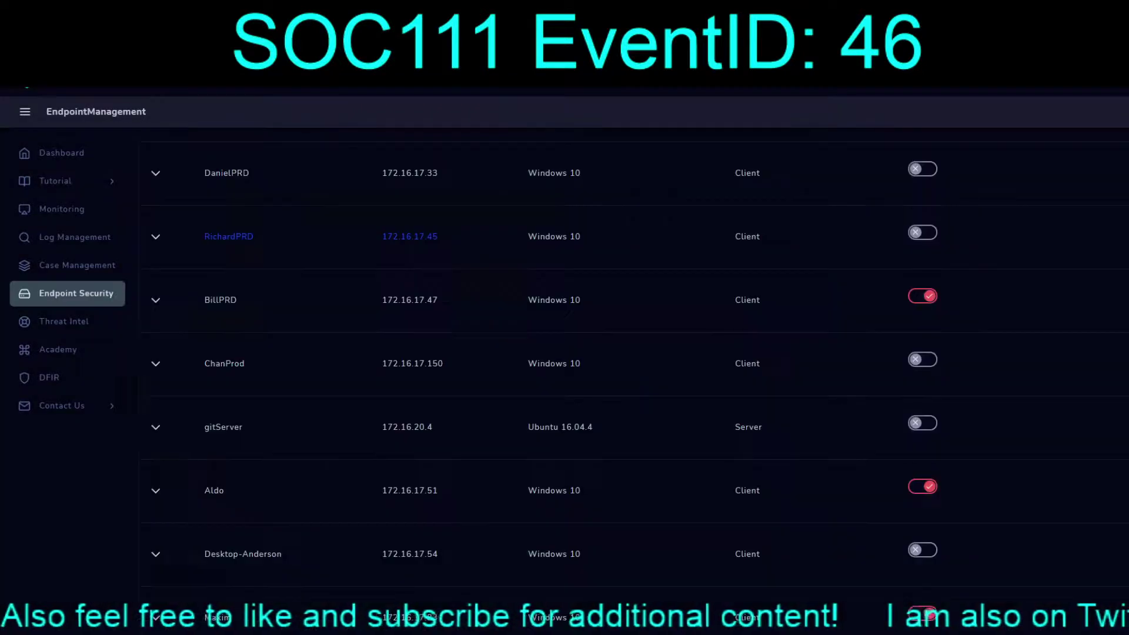
left_click(921, 240)
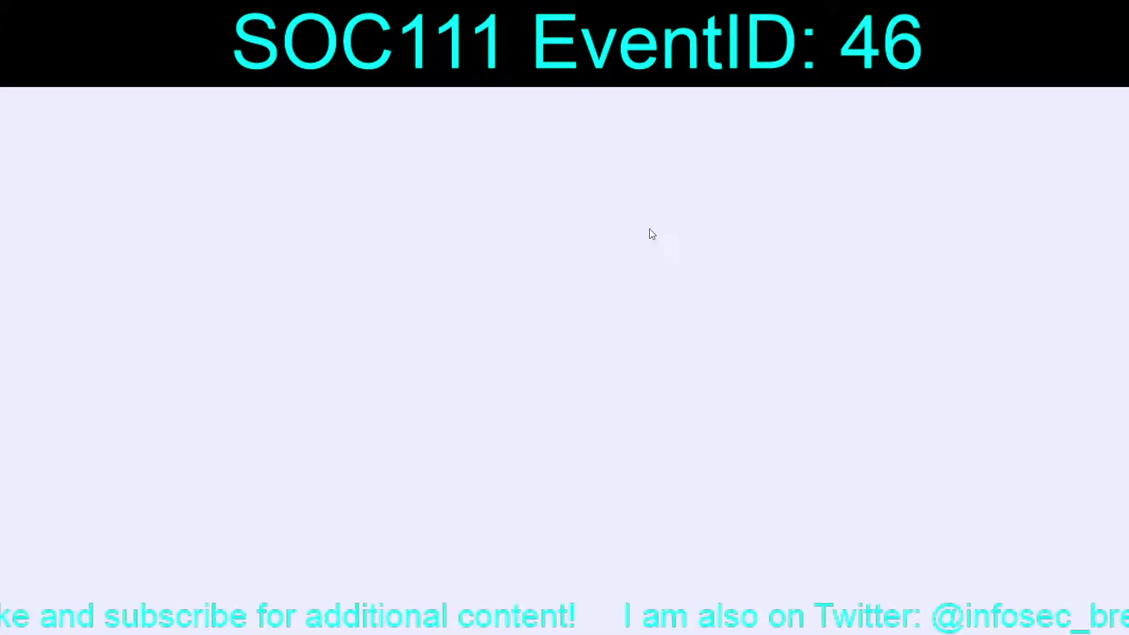
key("ctrl+Tab")
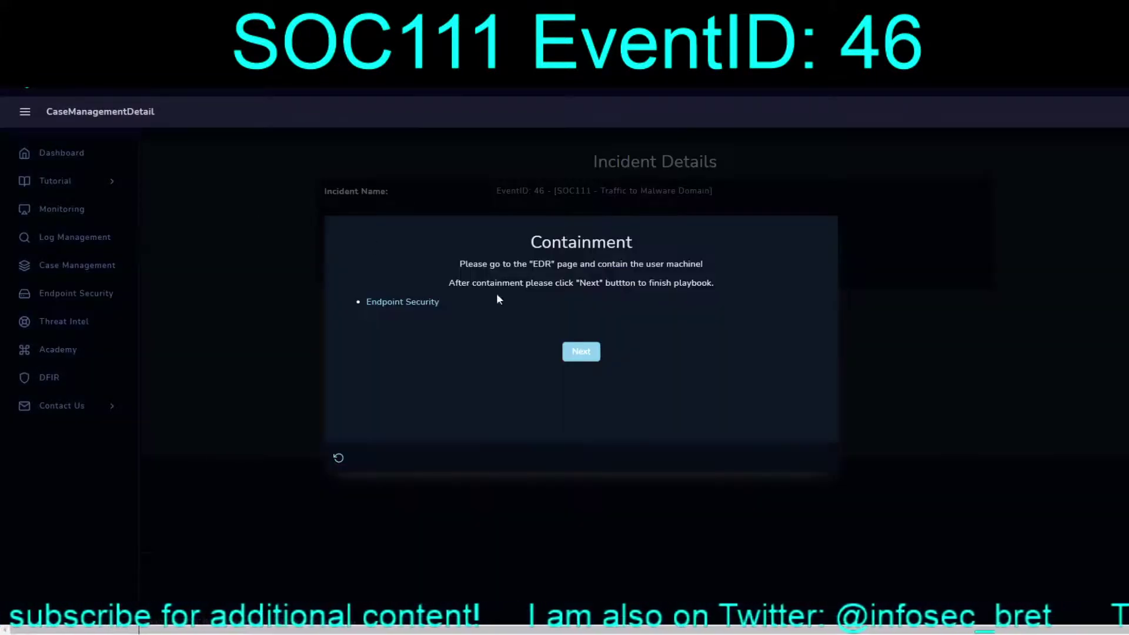
left_click(581, 352)
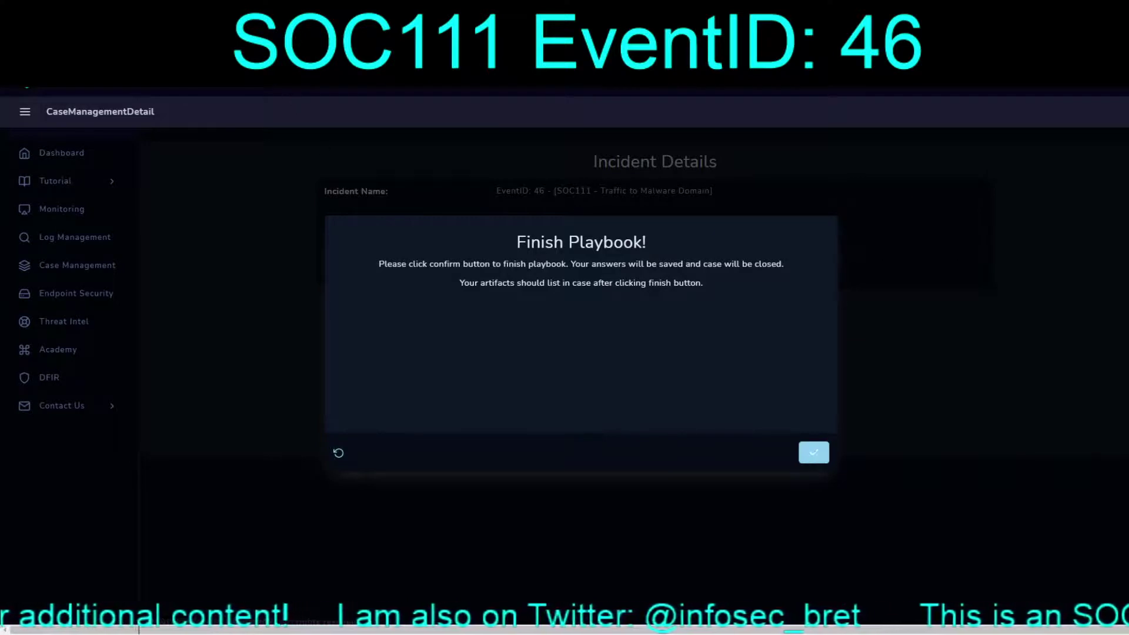
Step: Check the containment state of endpoint 172.16.17.45, confirm finishing the playbook and continue to alert monitoring
key("ctrl+Tab")
scroll(420, 355, "down", 1)
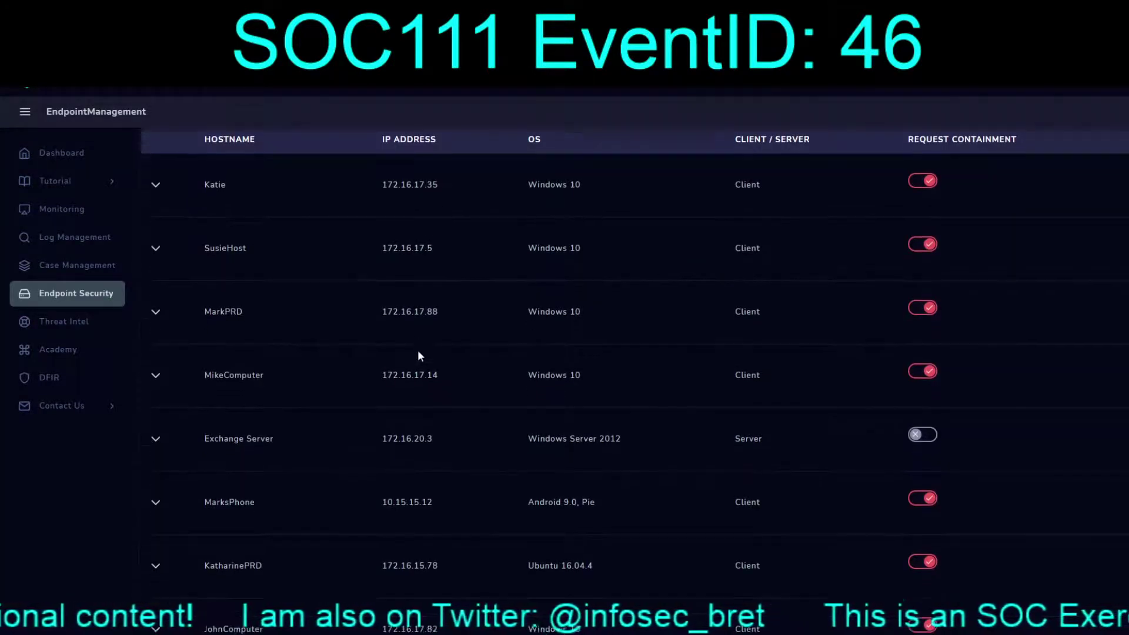
scroll(396, 513, "down", 8)
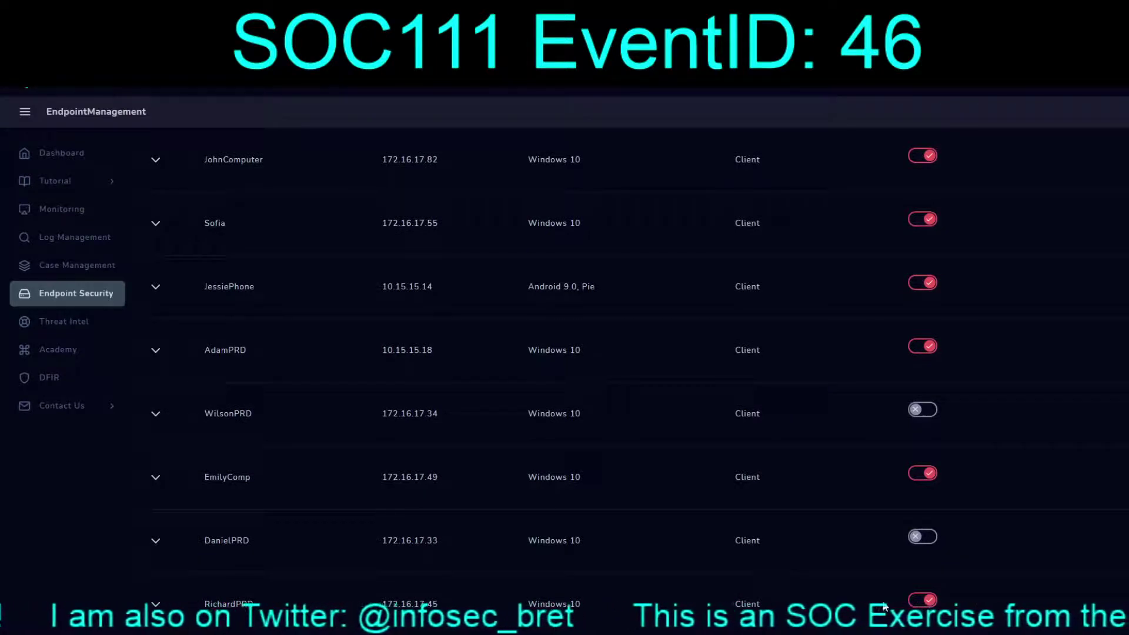
key("ctrl+Tab")
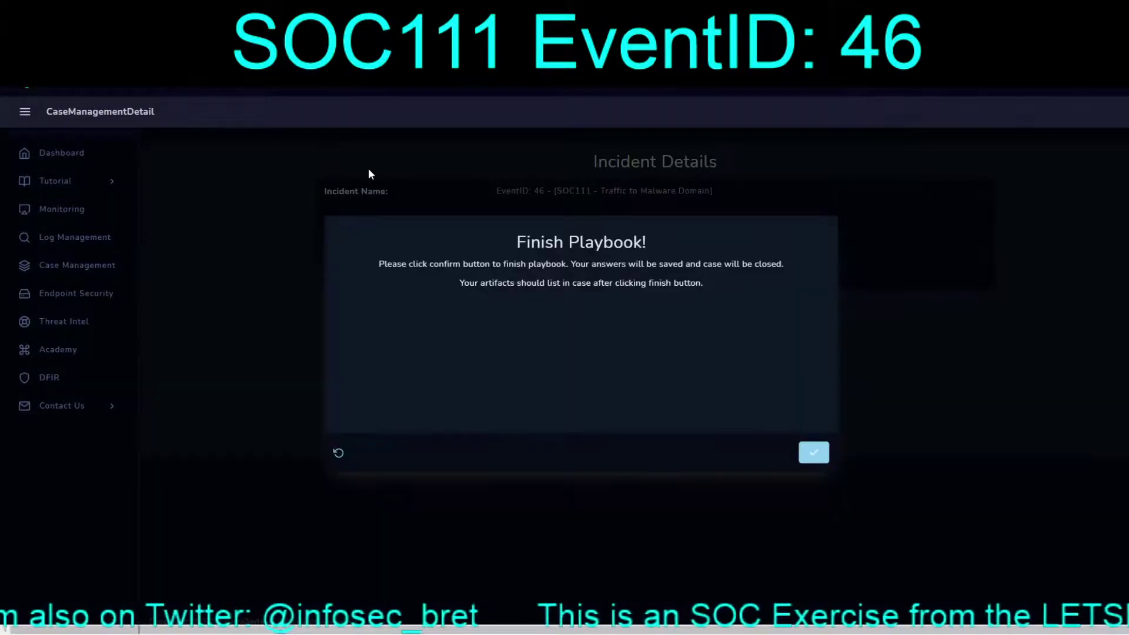
left_click(815, 453)
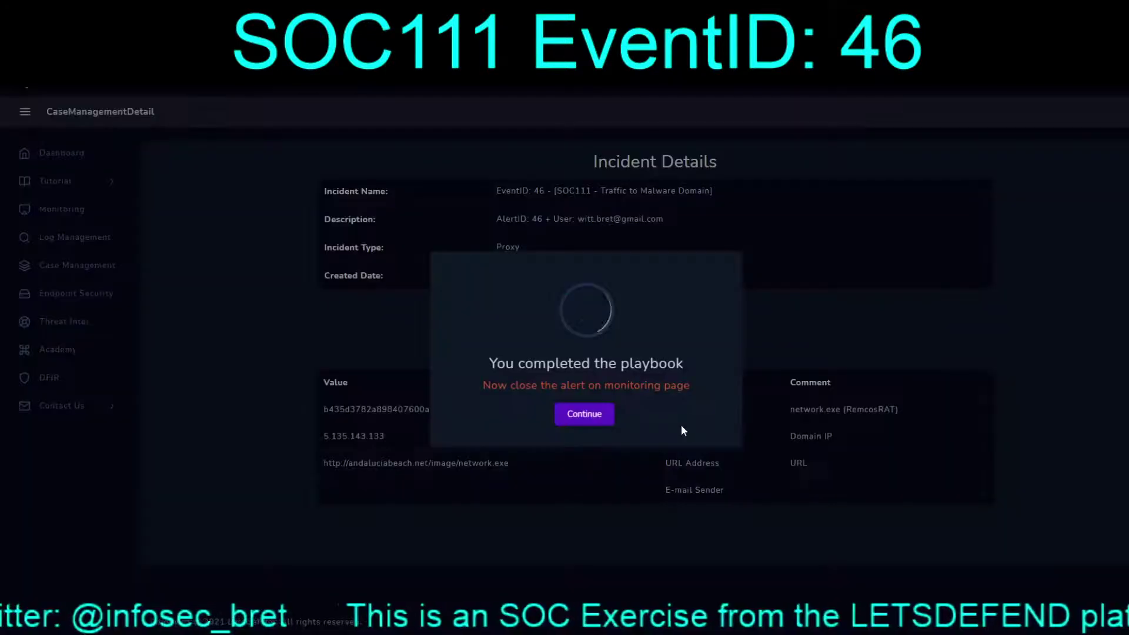
left_click(608, 415)
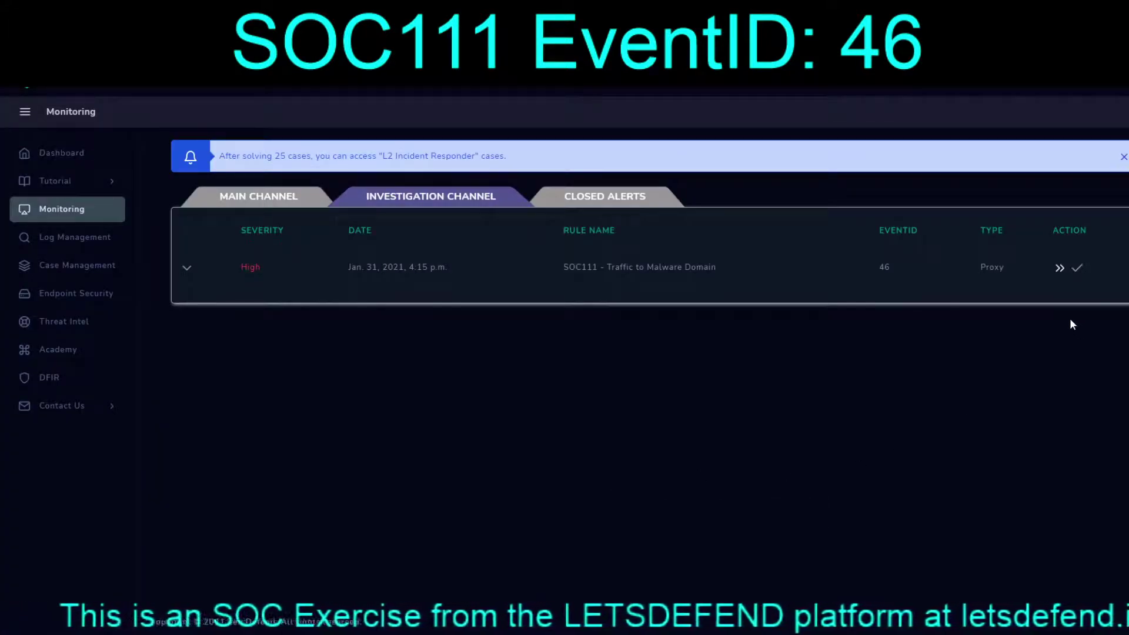
Step: Start closing the EventID 46 alert with the note "Maldoc (Excel) fired Equation Editor (/dde) to pull RemcosRAT (network.exe)."
left_click(1080, 270)
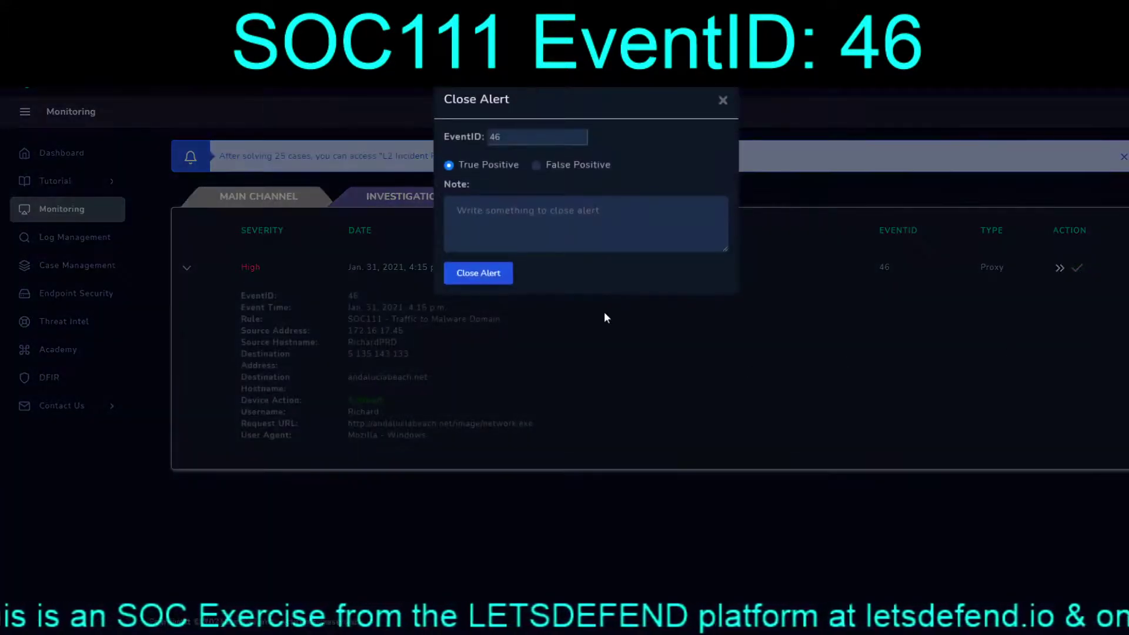
left_click(614, 217)
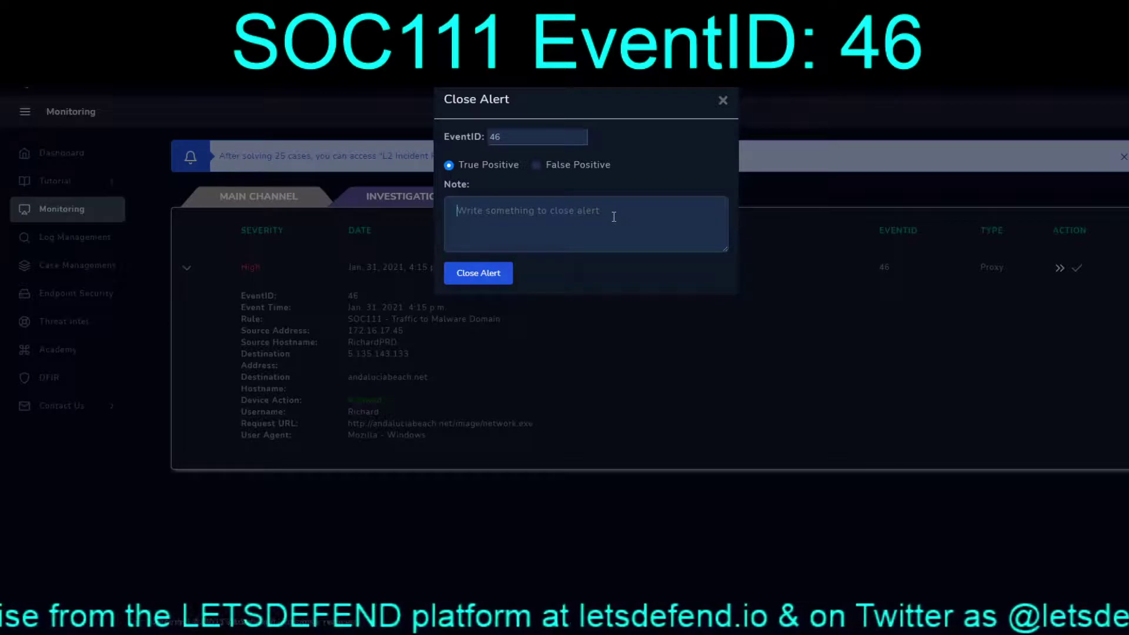
type("Ma")
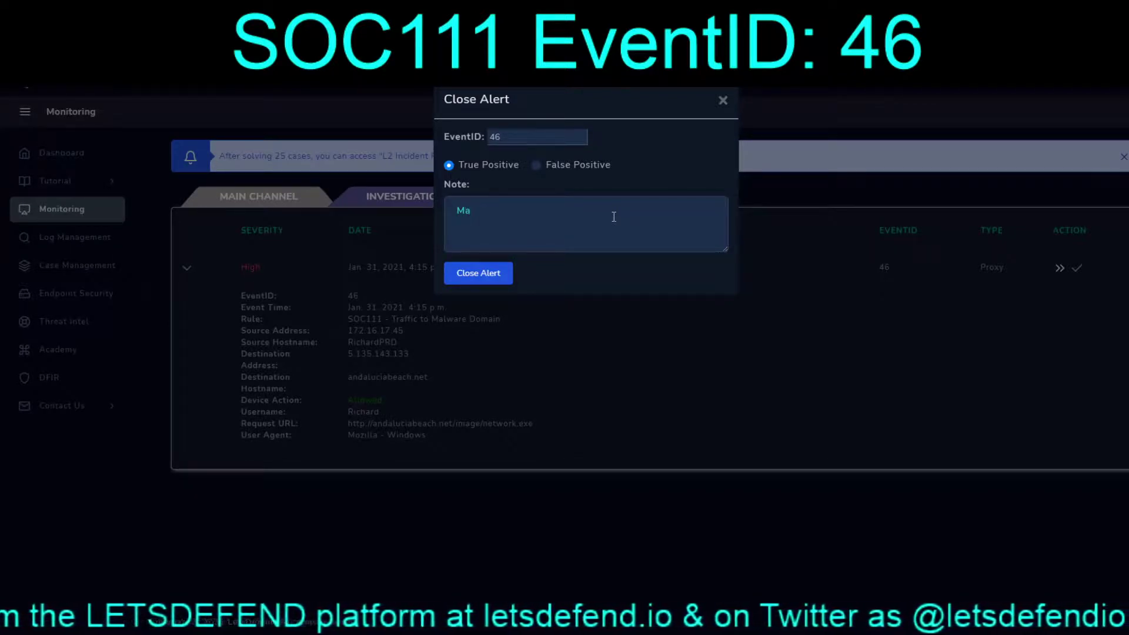
type("ldoc (")
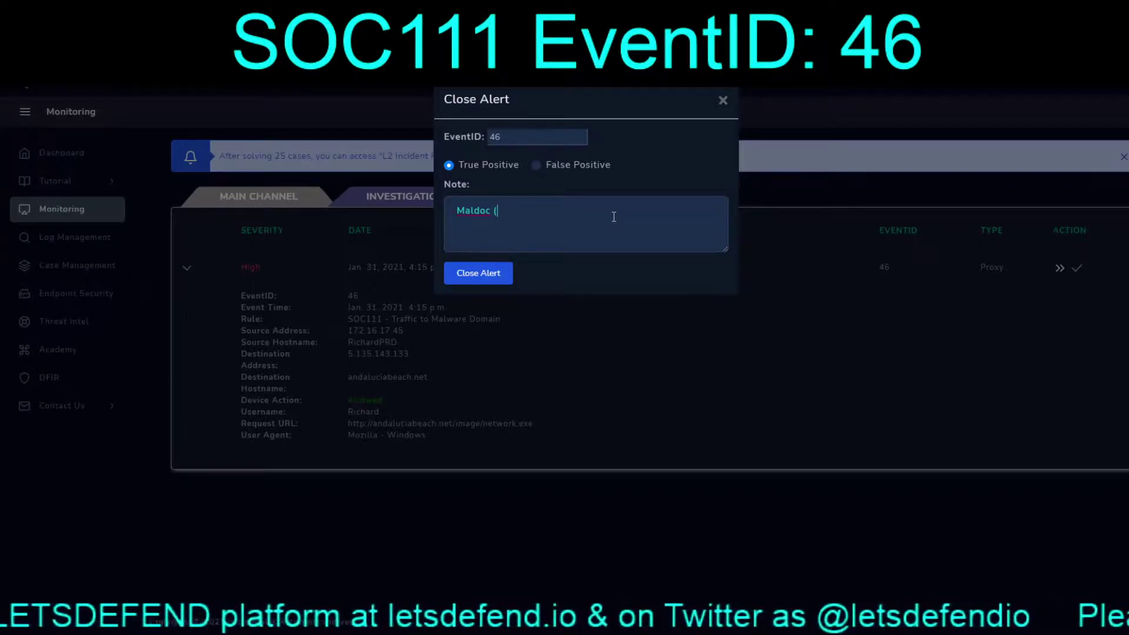
type("Excel) ")
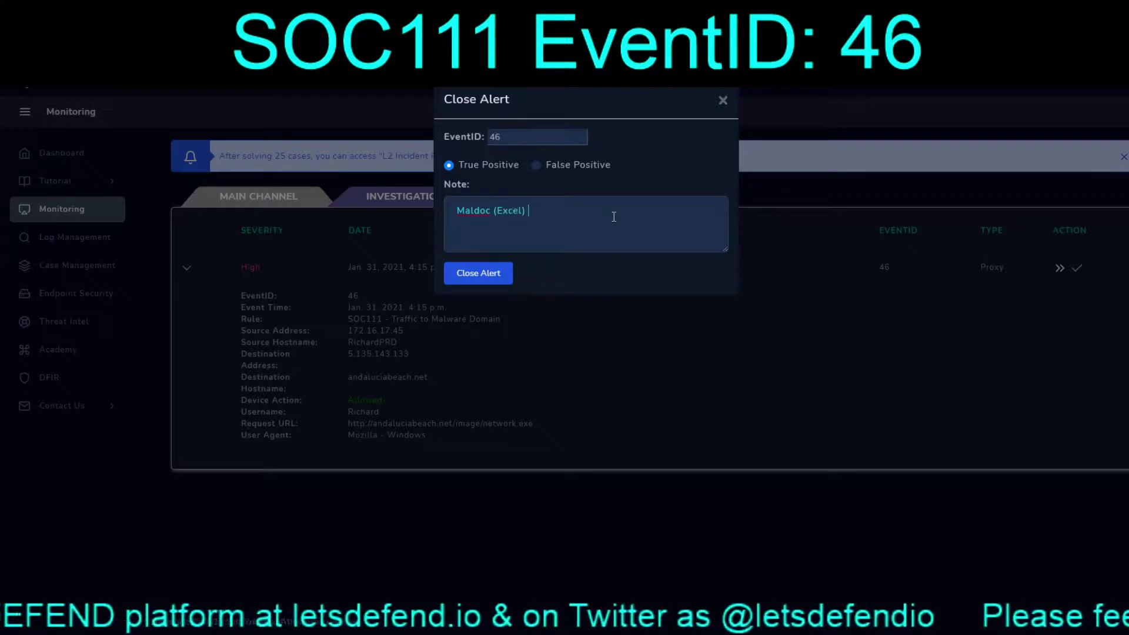
type("fire")
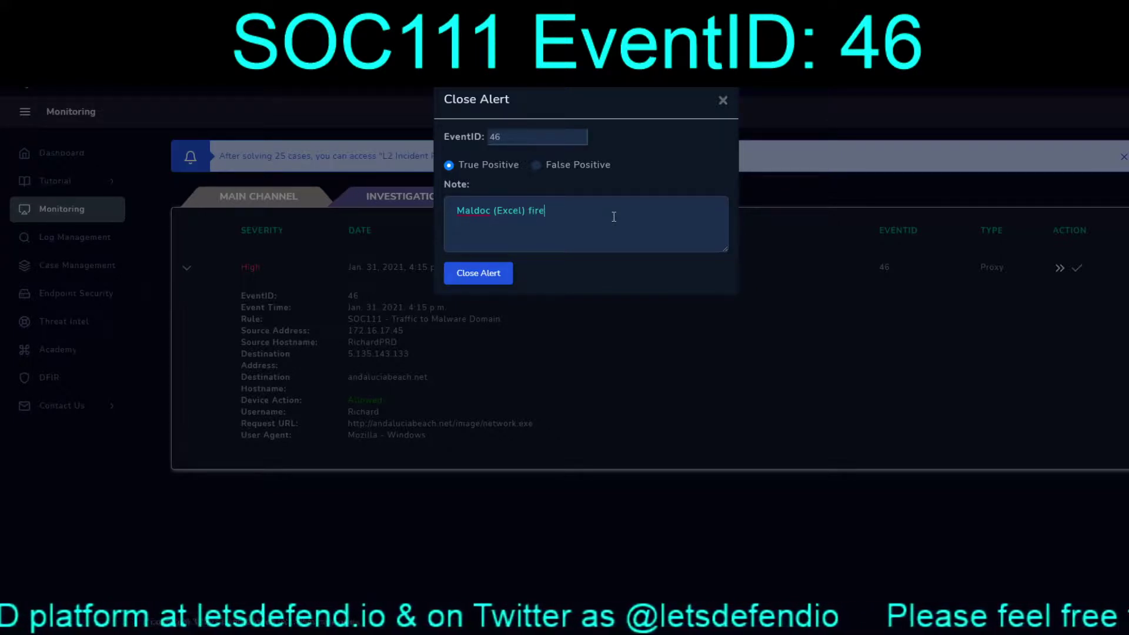
type("d Eq")
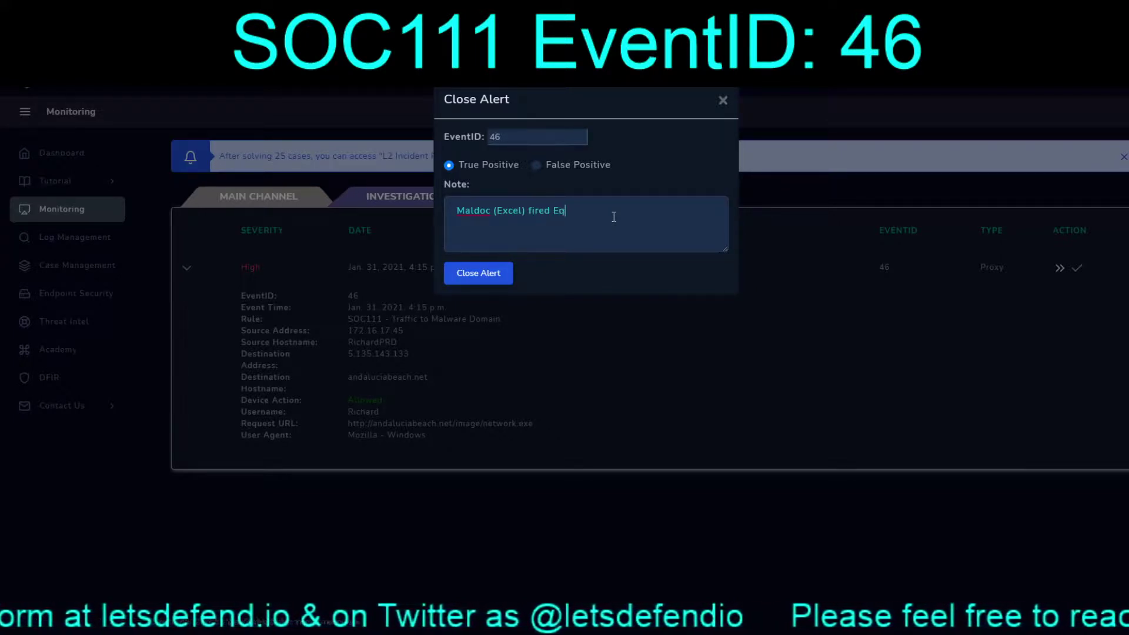
type("uation Edit")
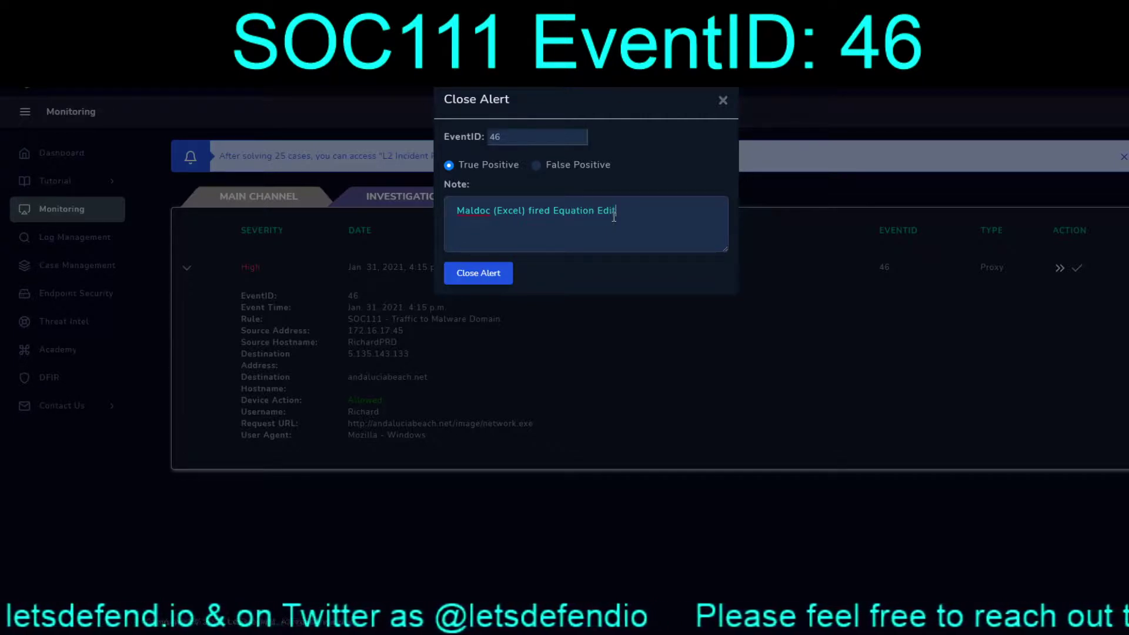
type("or (")
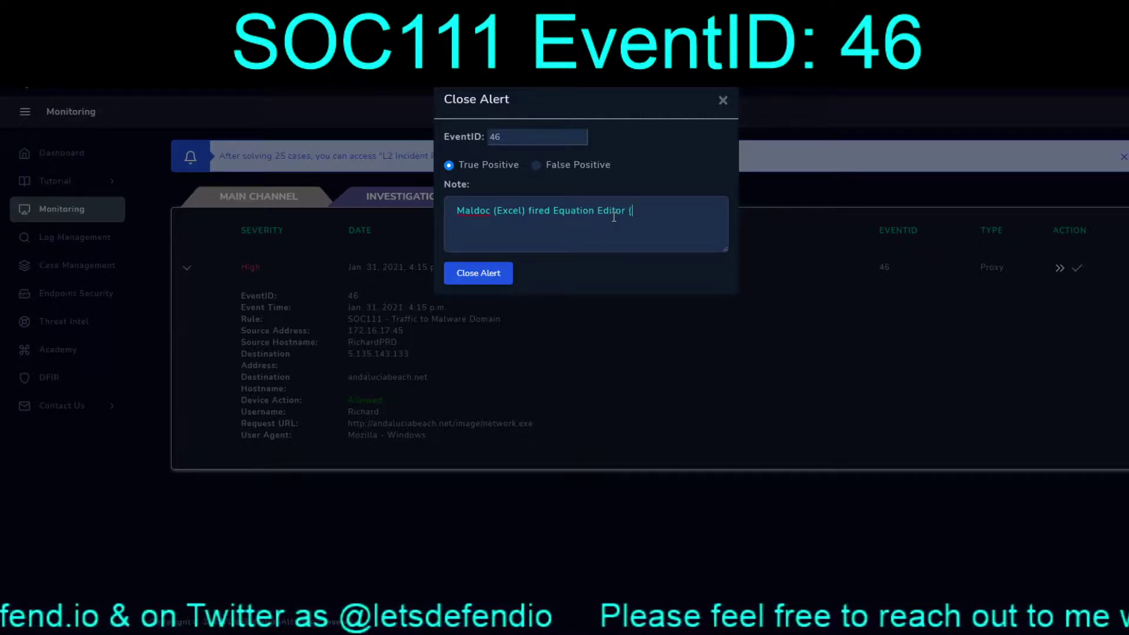
type("/dde")
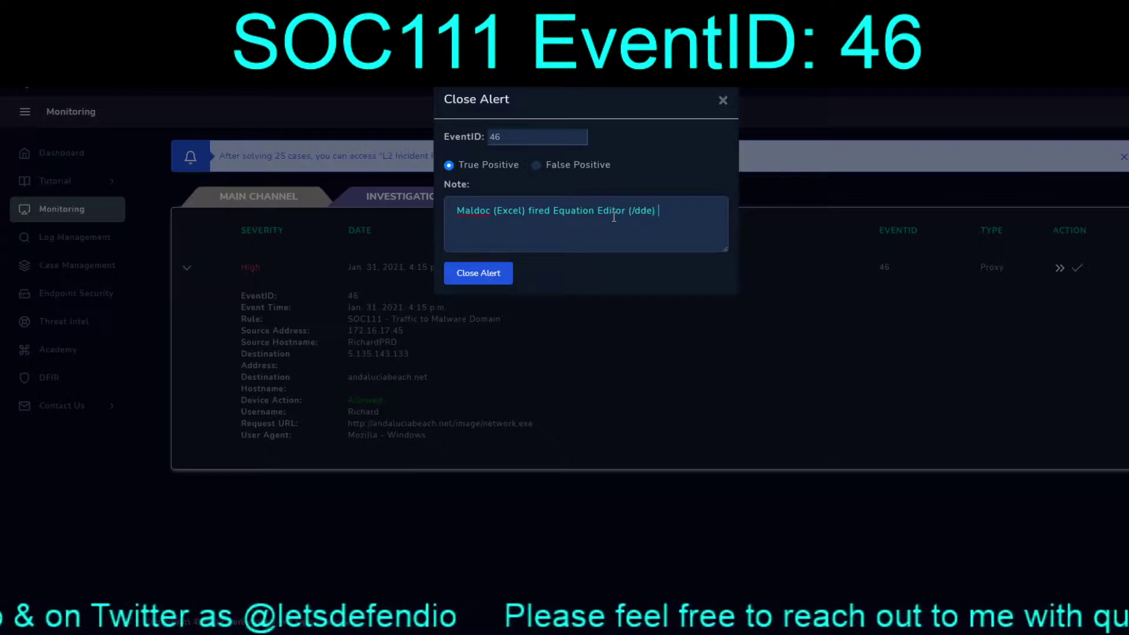
type(") to p")
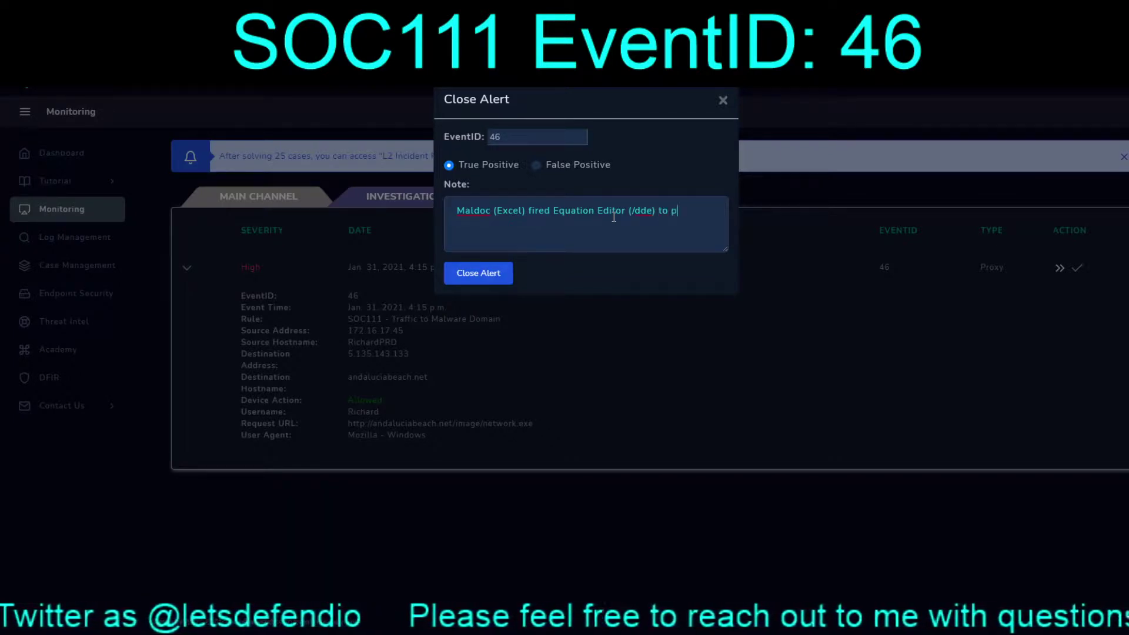
type("ull Re")
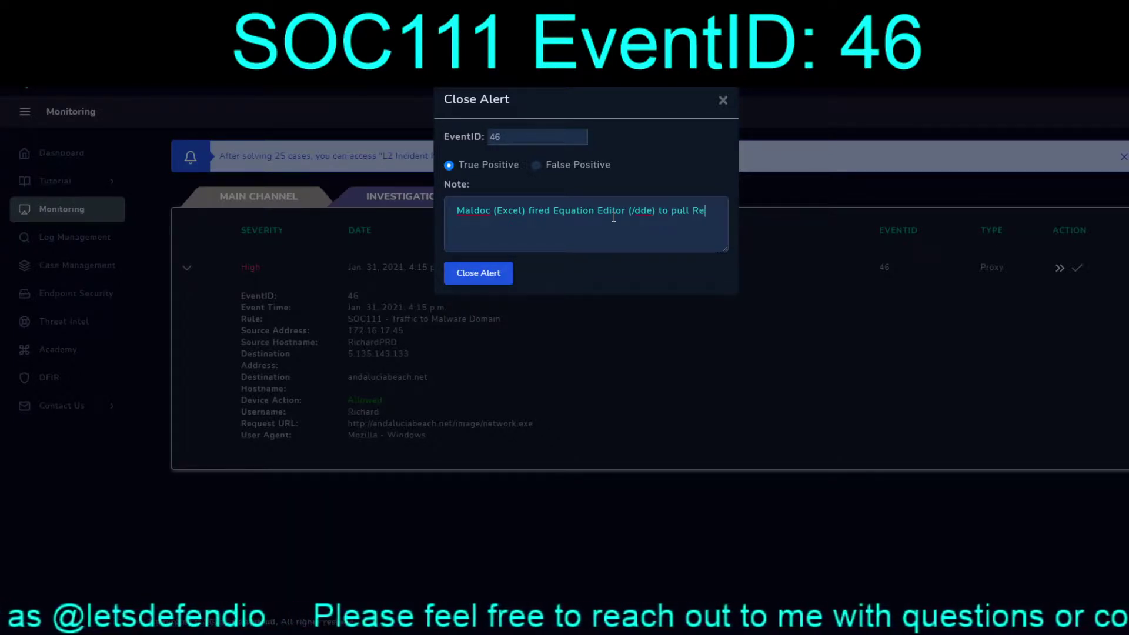
type("mcosRAT (")
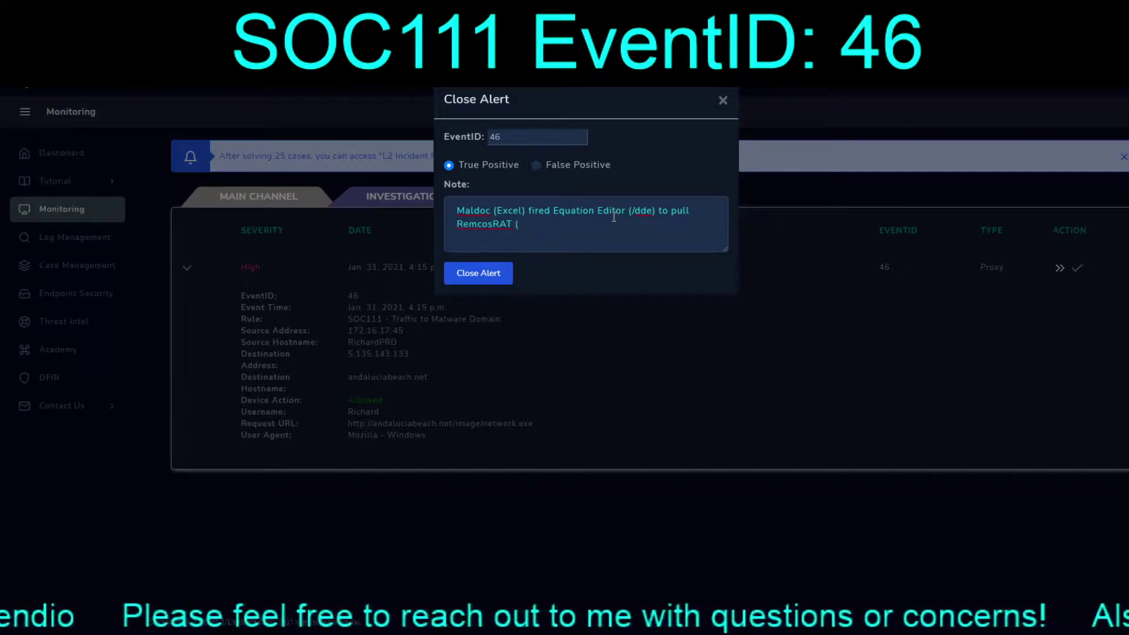
type("network.exe")
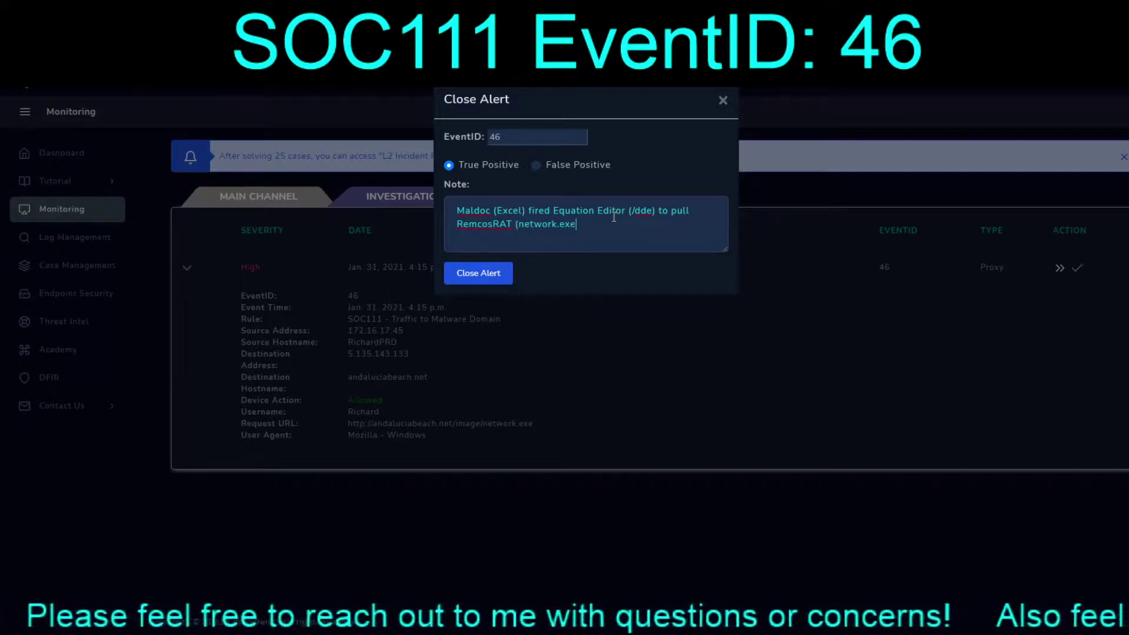
type("). ")
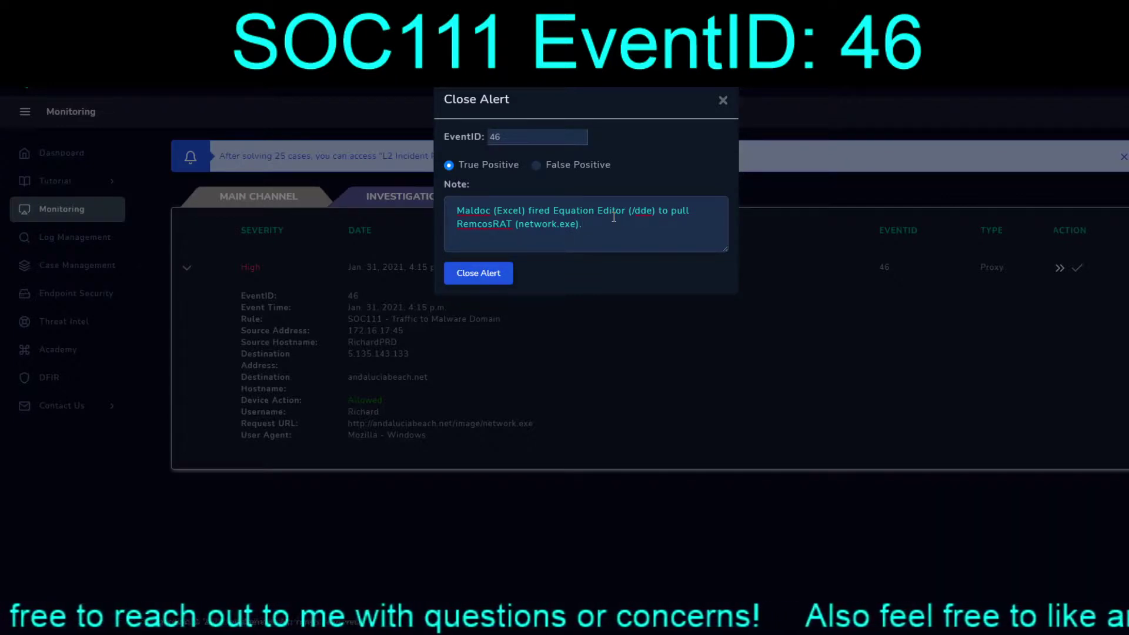
Step: Extend the closing note with "Suggest nuke and pave, along with full password resets."
type("Su")
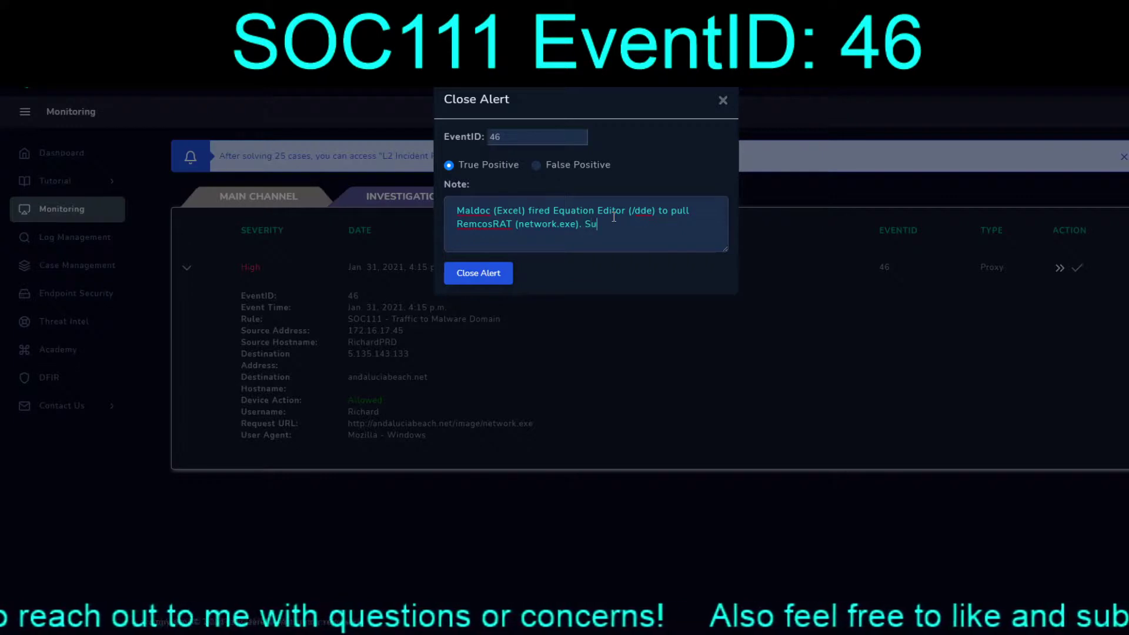
type("ggest nu")
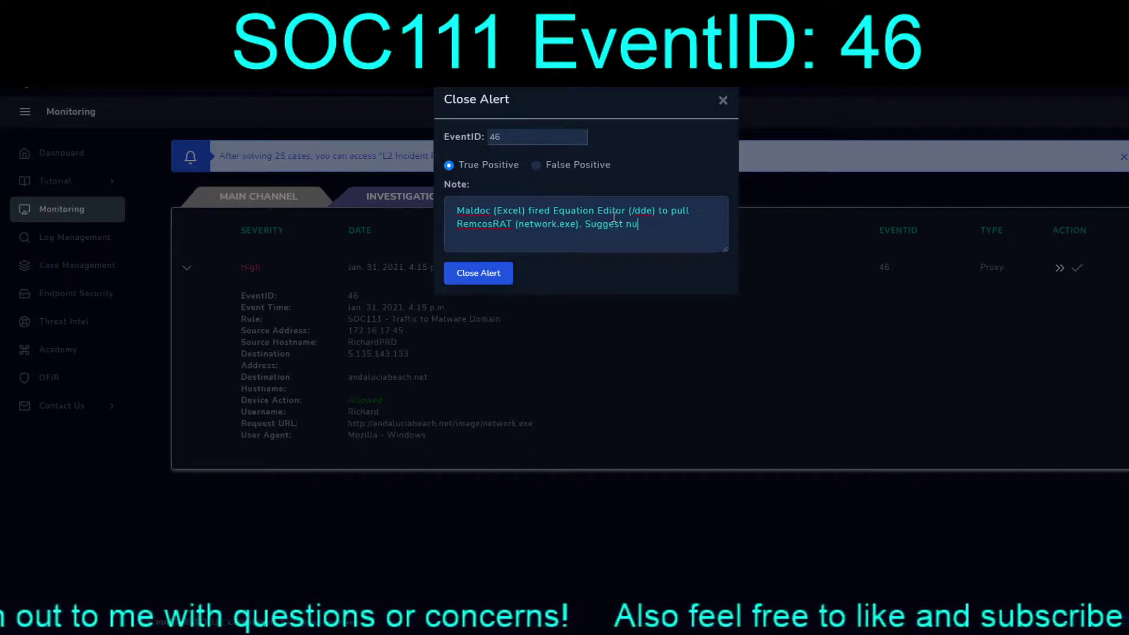
type("ke and pave, along with")
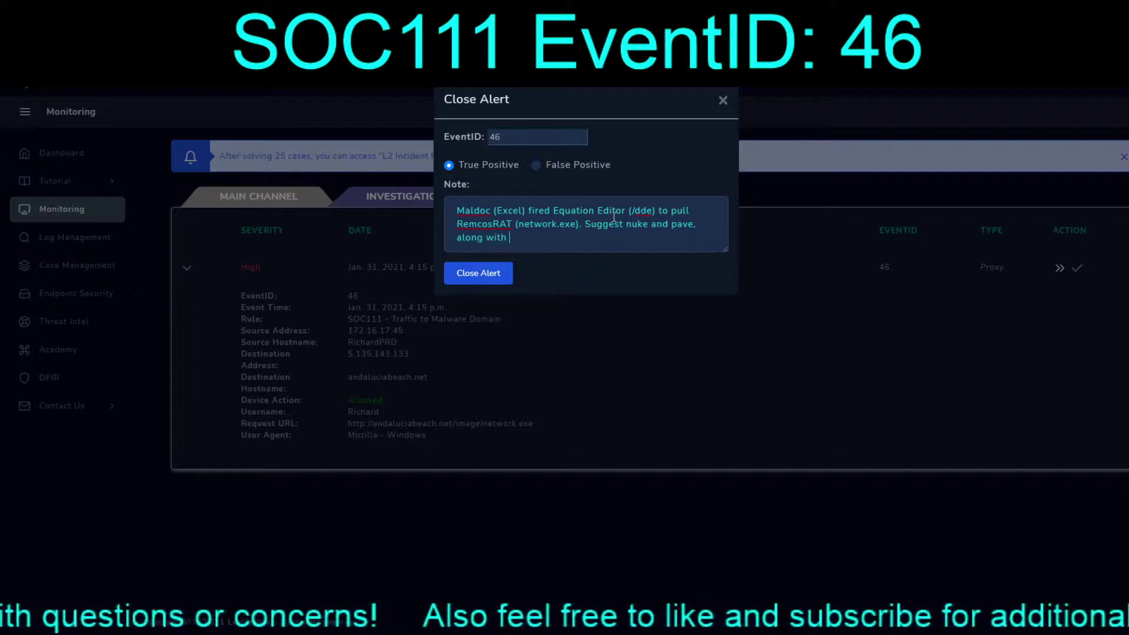
type(" full pas")
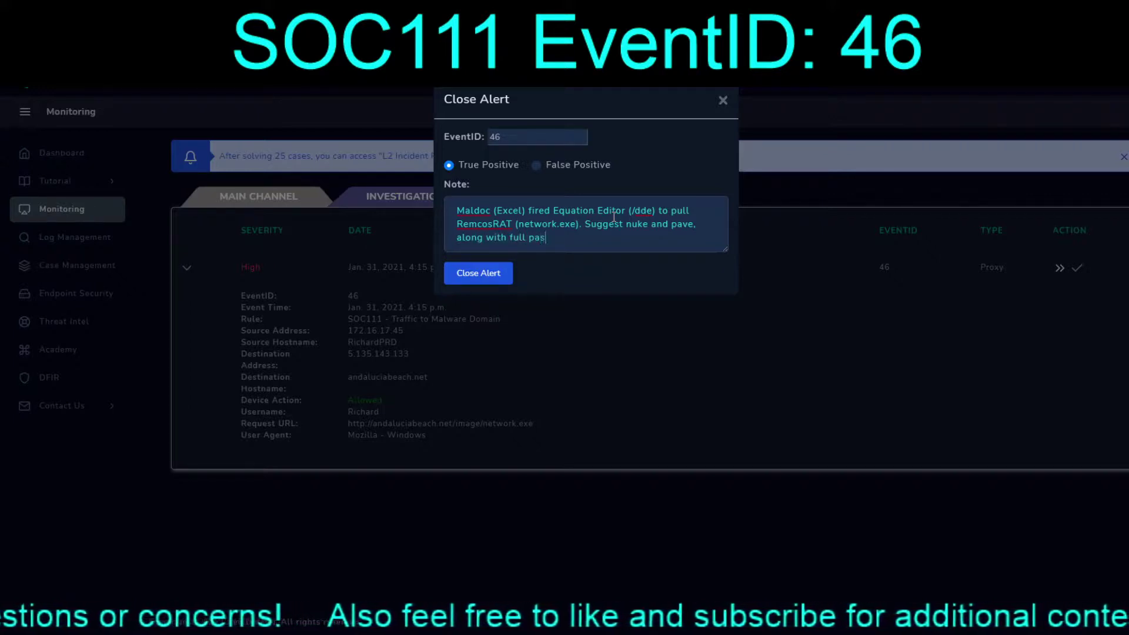
type("sword r")
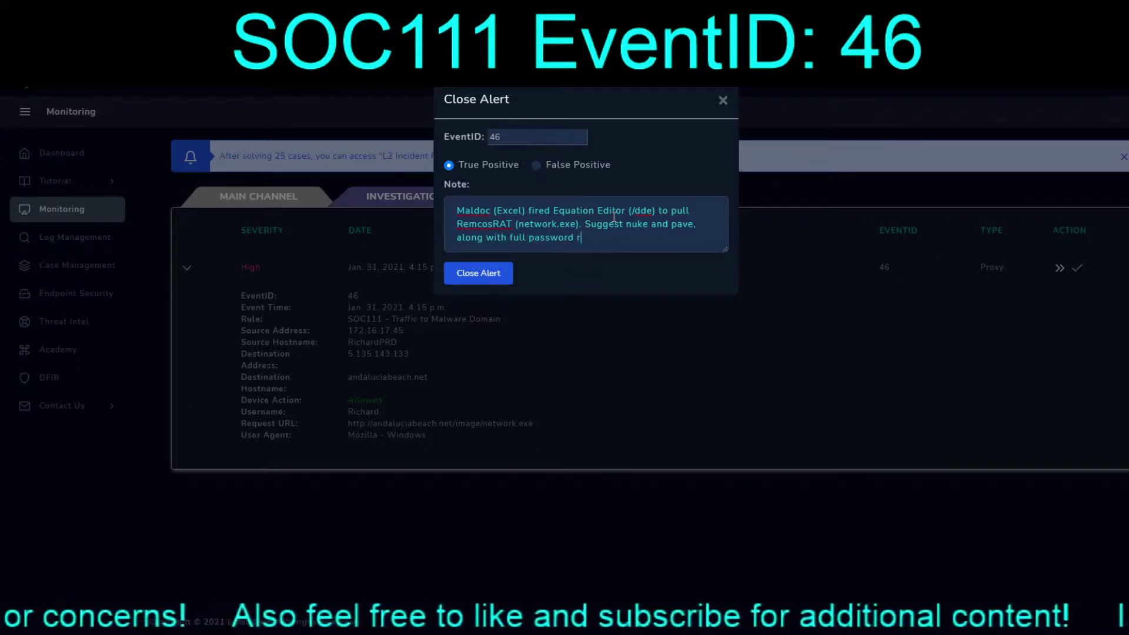
type("esets")
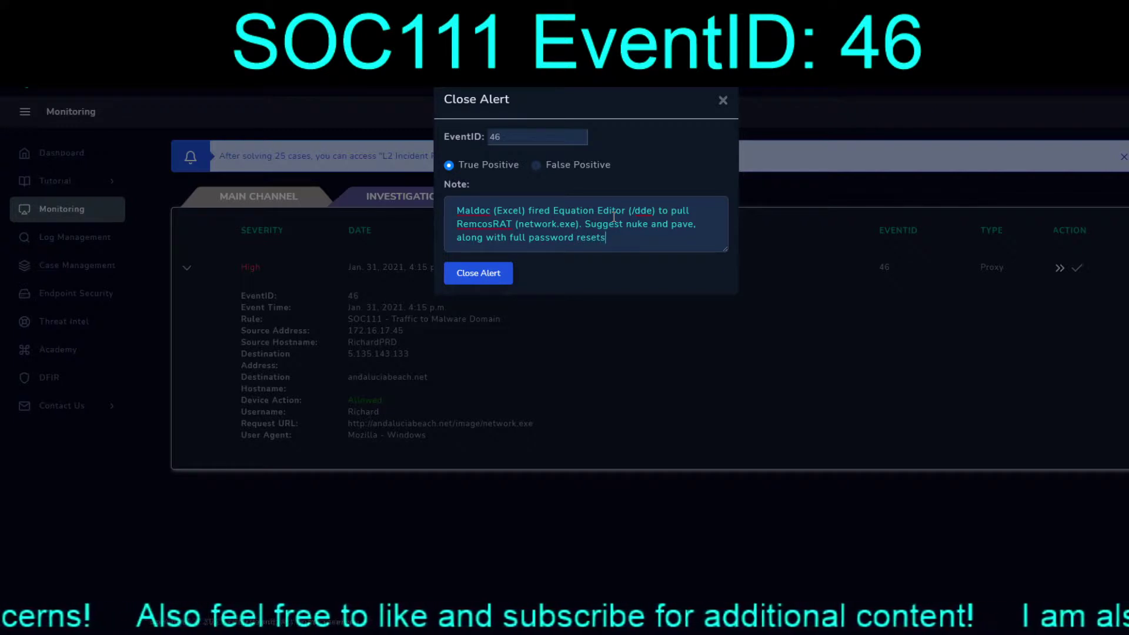
type(".")
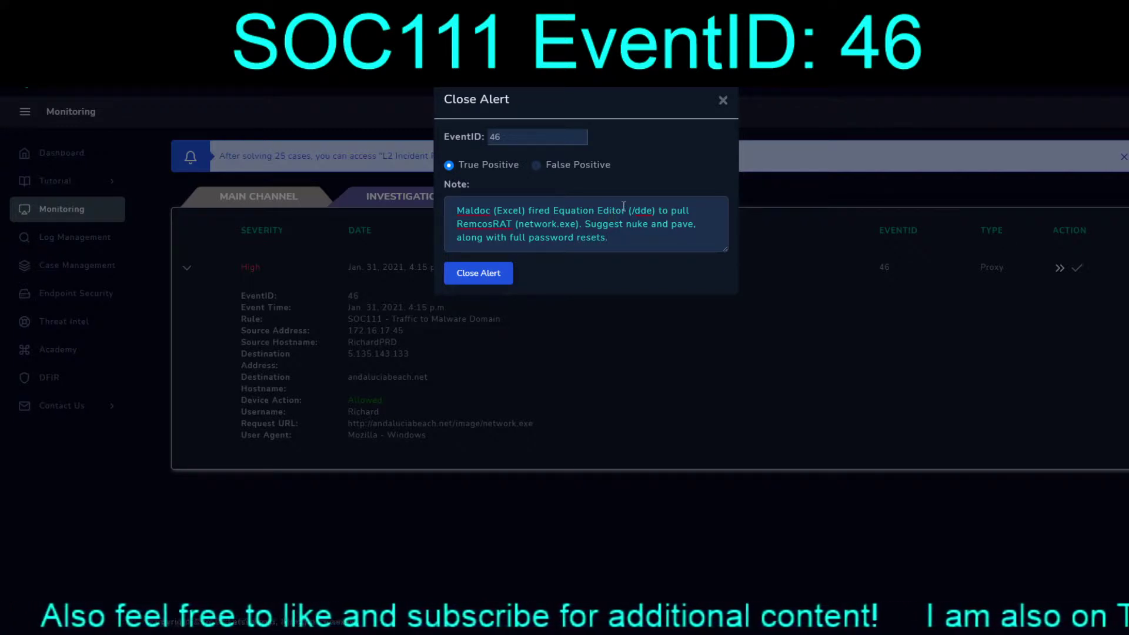
Step: Close the alert as True Positive and expand the EventID 46 entry among the closed alerts to review its scored answers
left_click(465, 271)
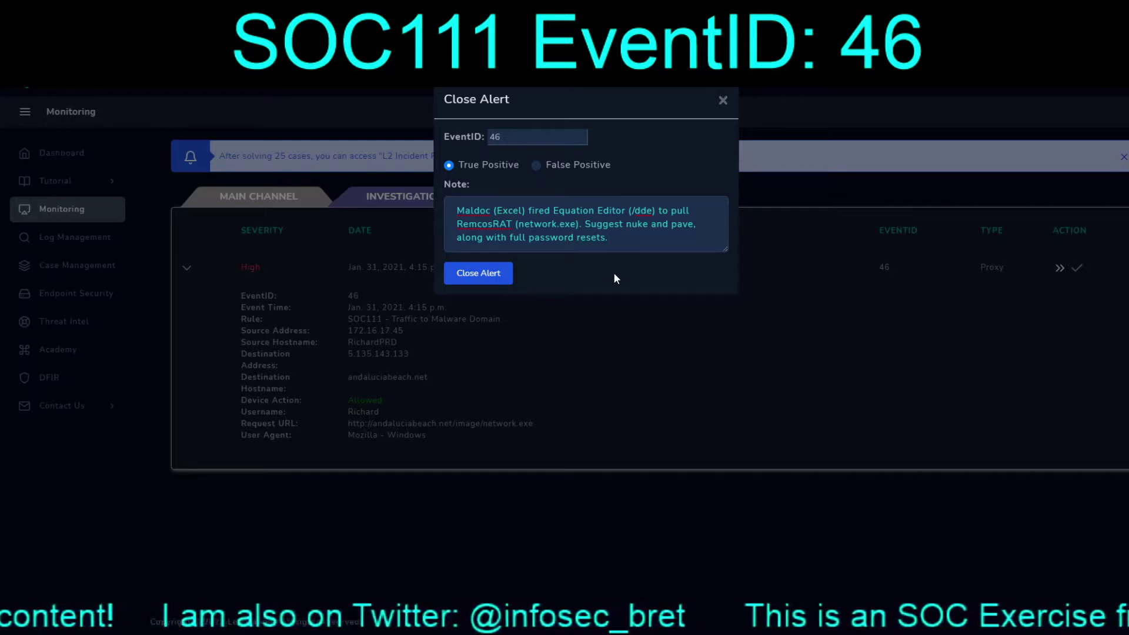
left_click(474, 276)
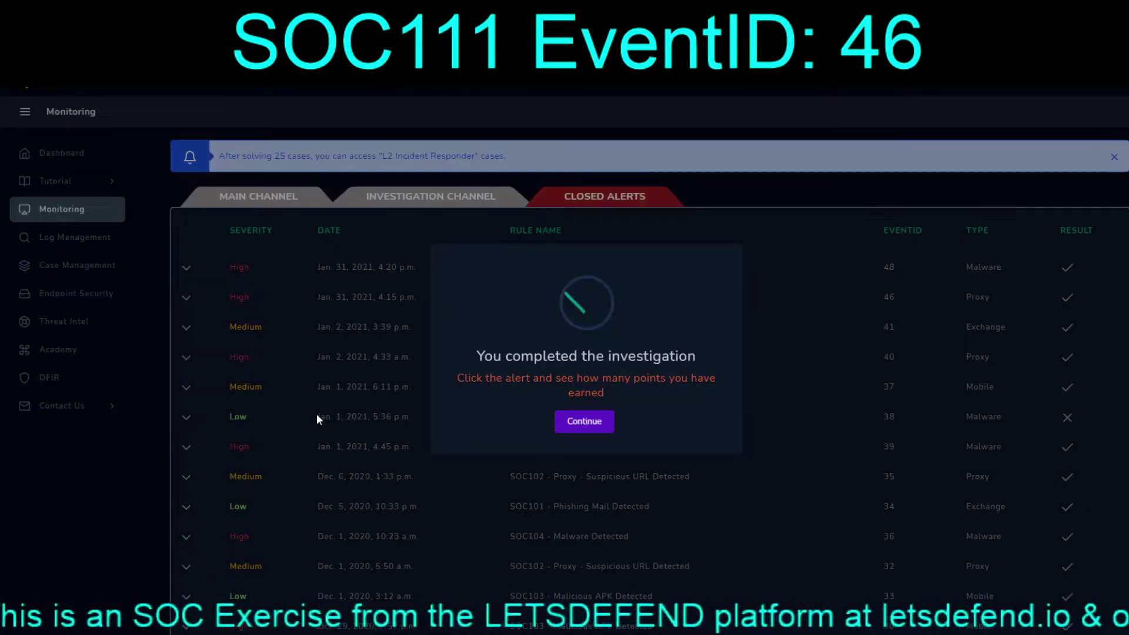
left_click(577, 421)
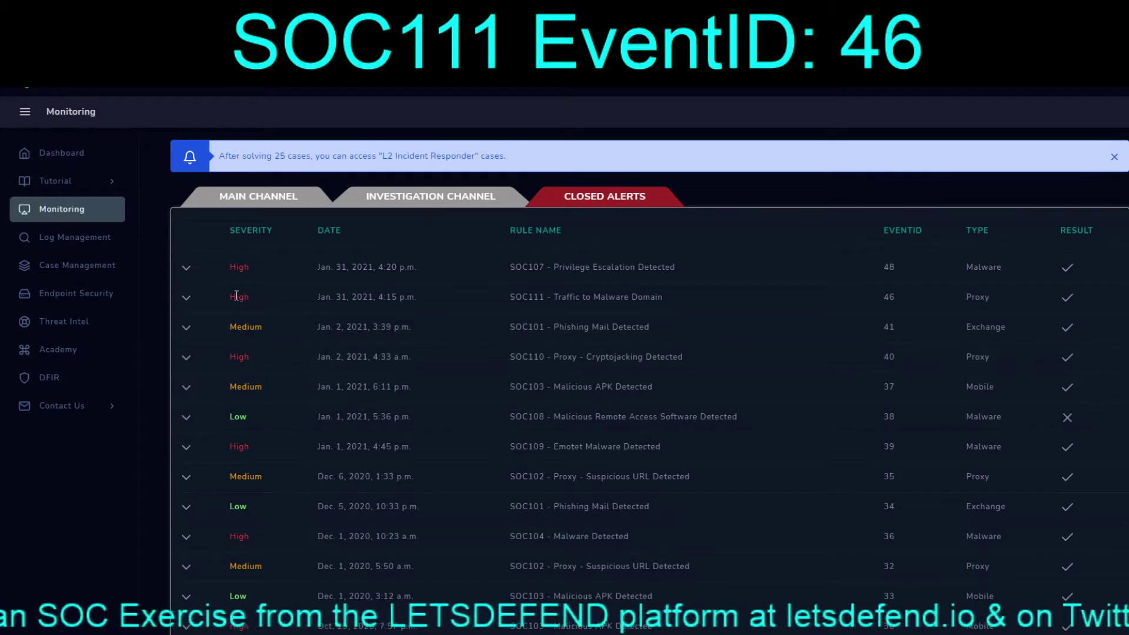
left_click(186, 298)
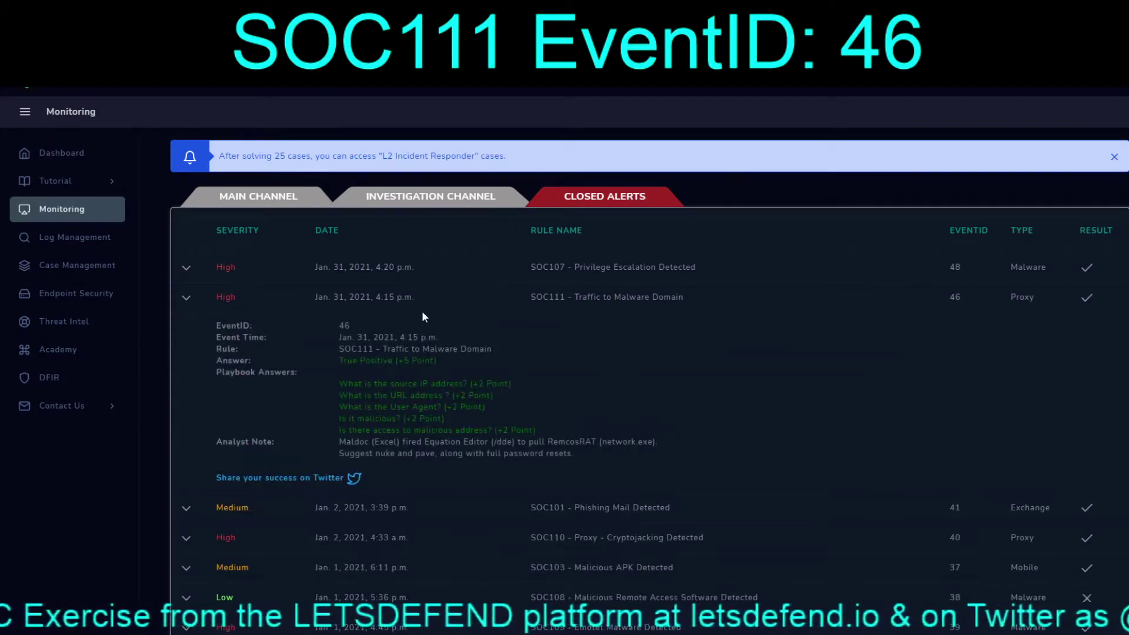